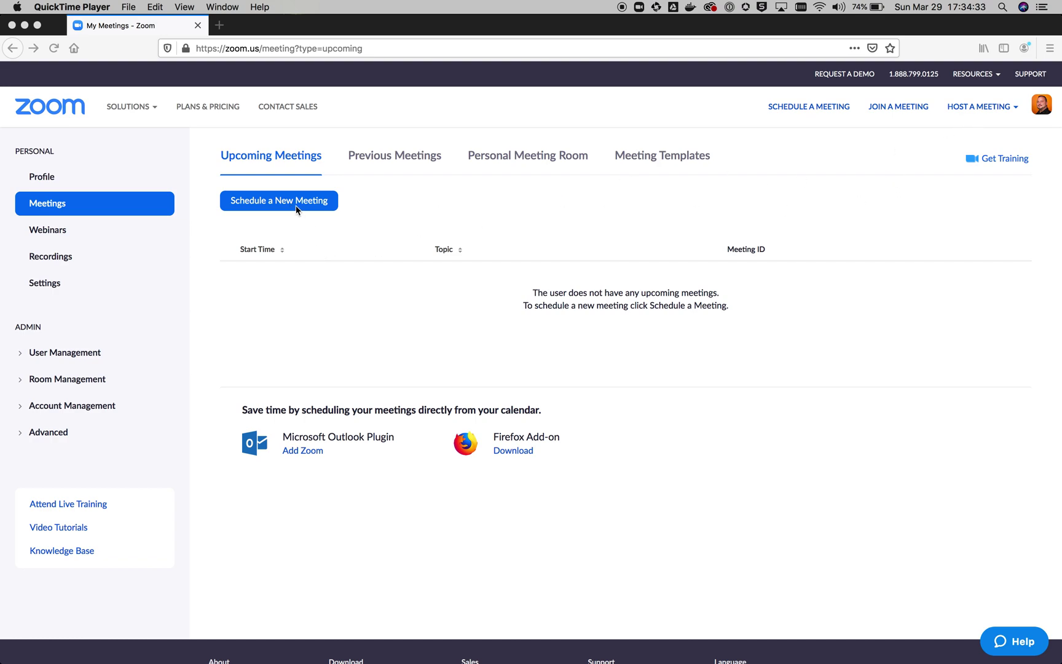
- Start scheduling a new meeting and turn off the meeting password requirement
click(296, 209)
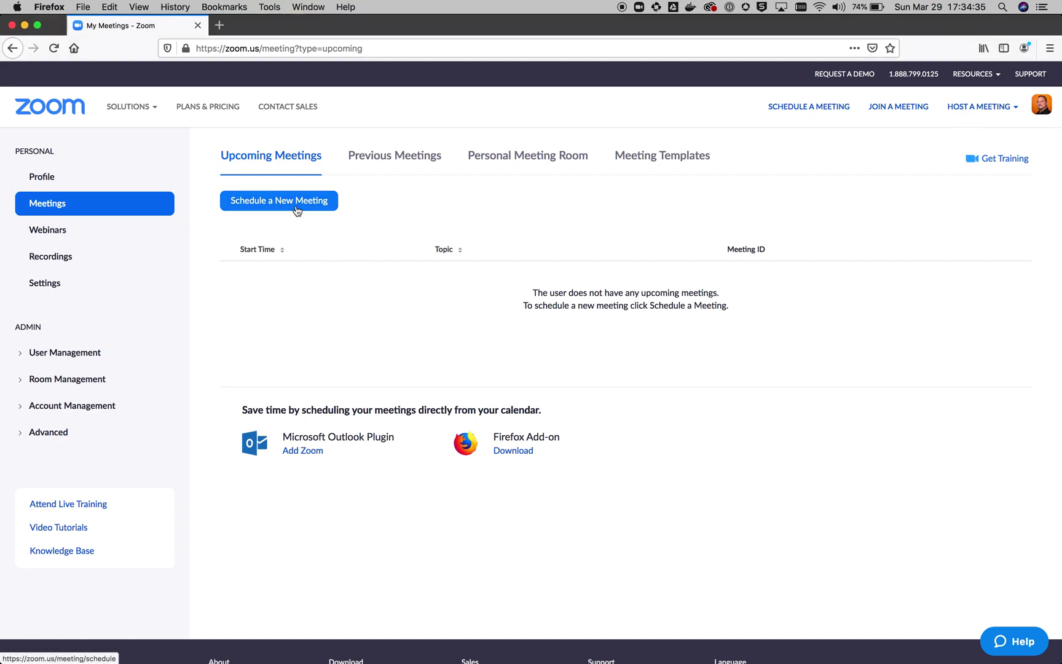
click(308, 200)
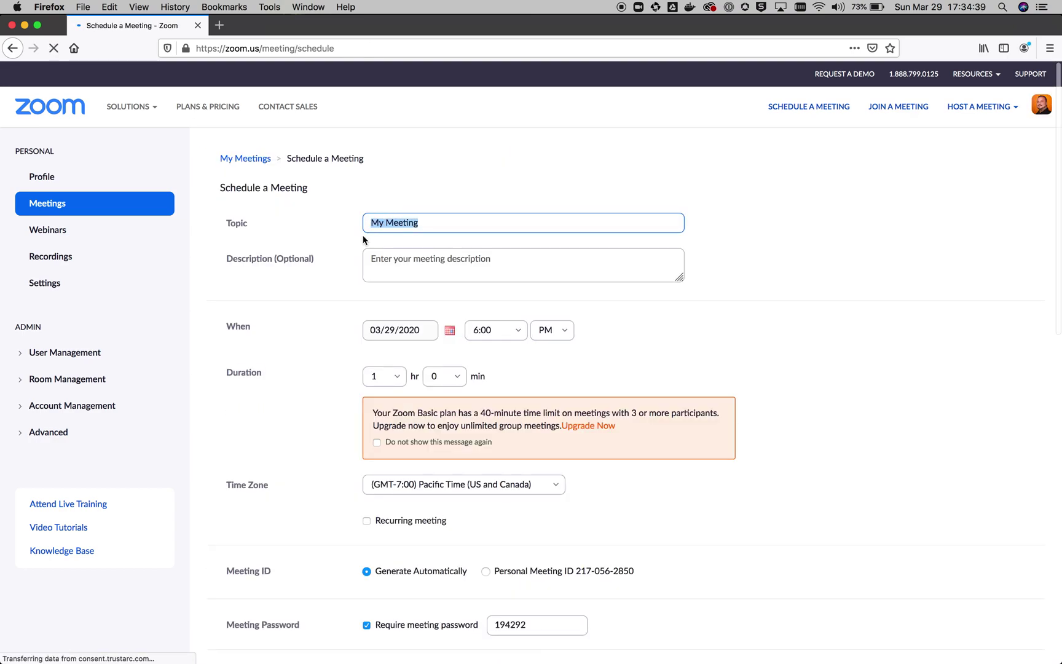
scroll(346, 287, down, 5)
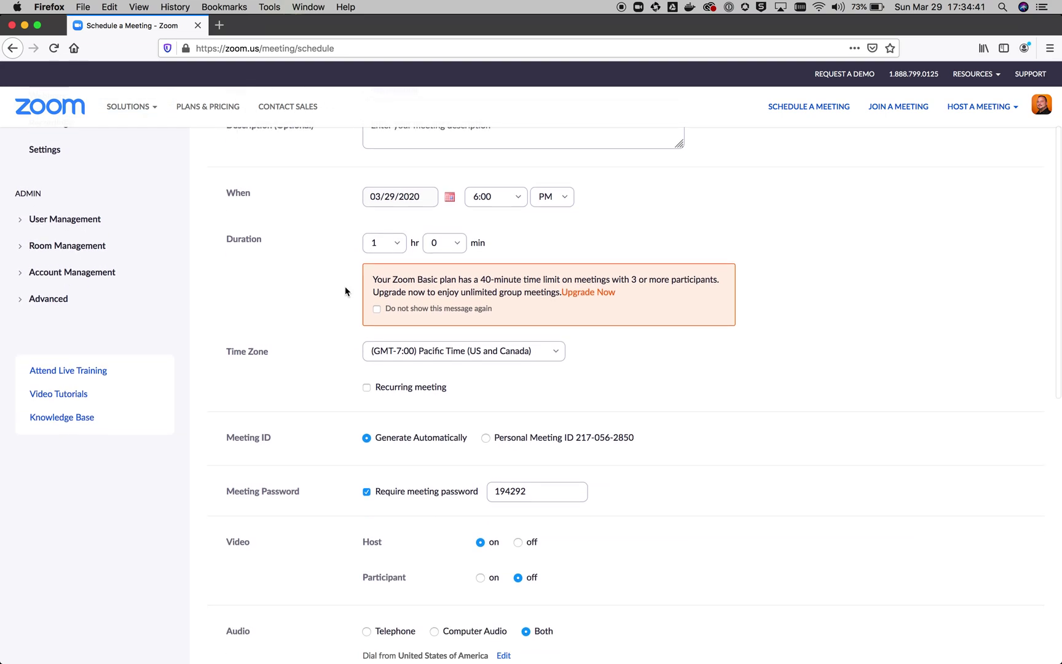
scroll(338, 323, down, 2)
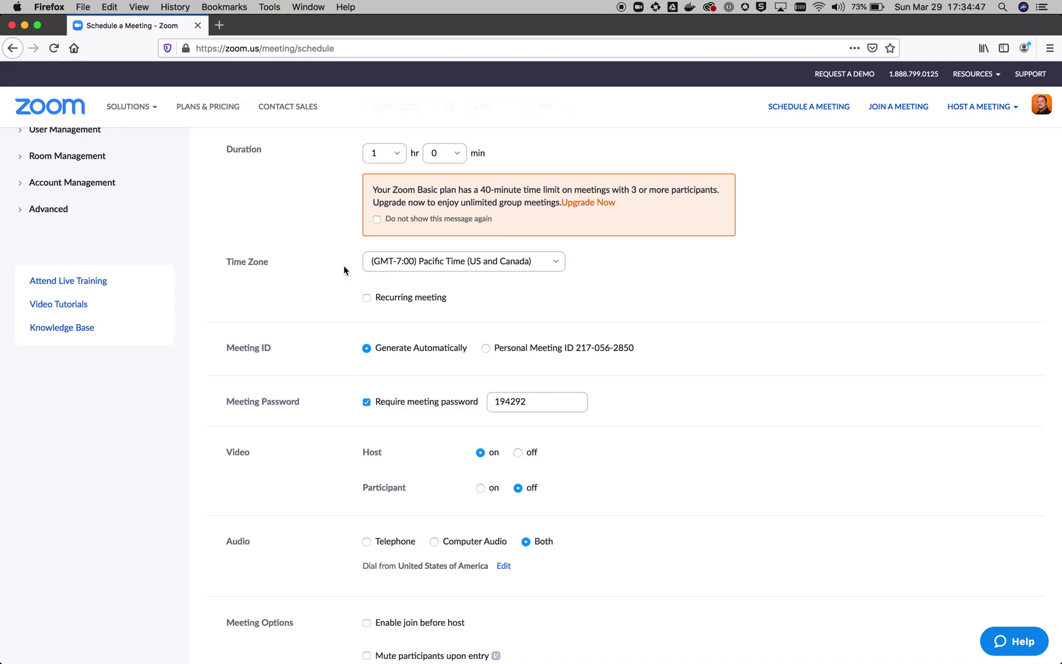
scroll(344, 269, down, 2)
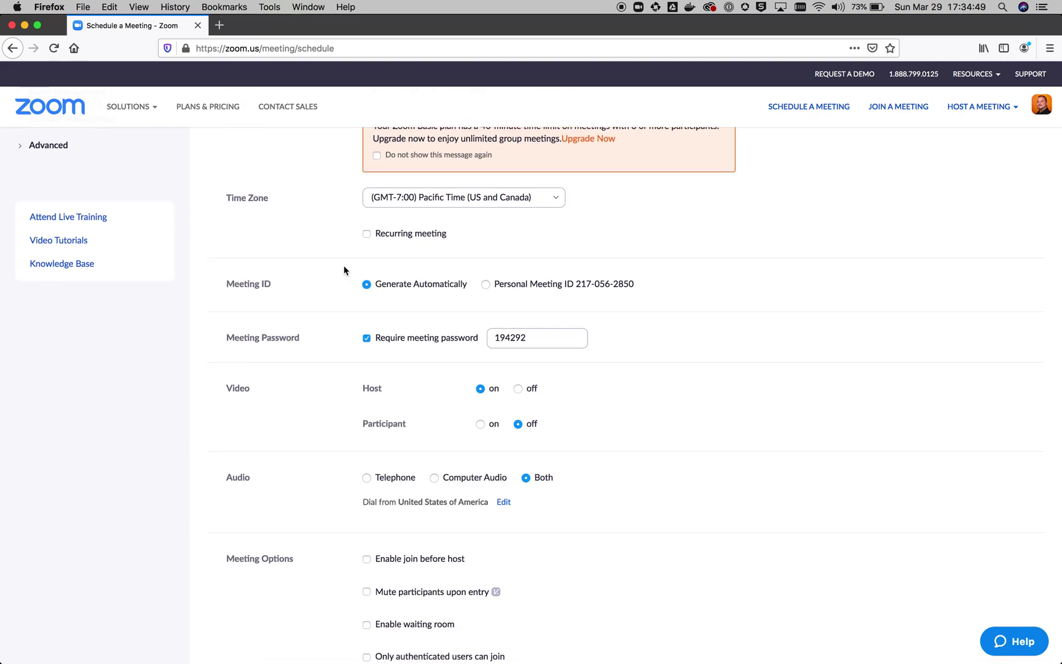
scroll(342, 318, down, 1)
click(367, 304)
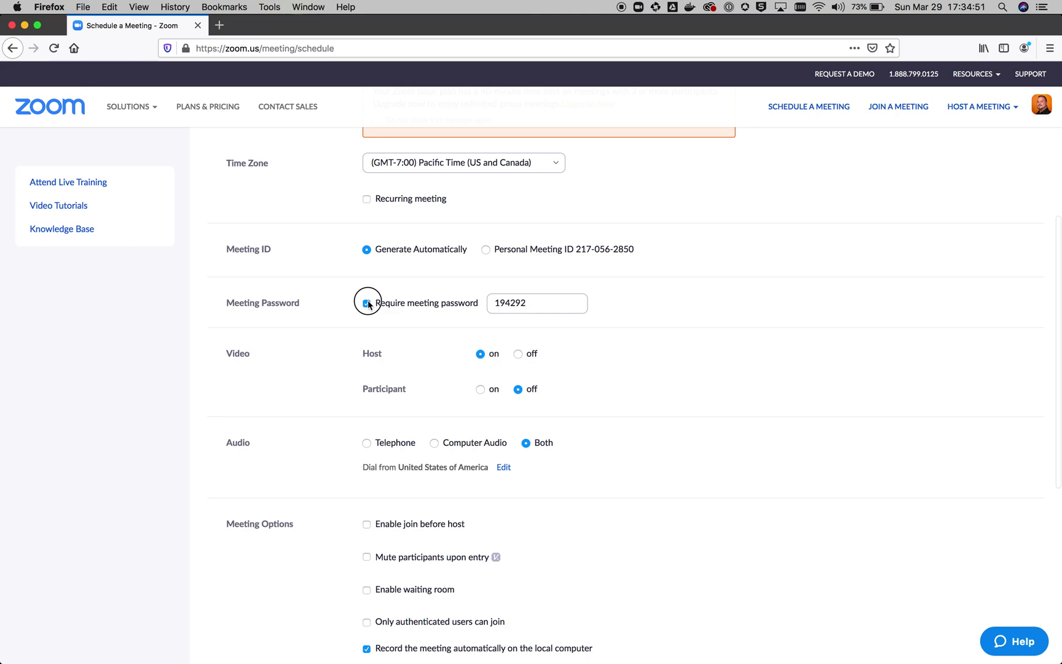
scroll(368, 304, down, 1)
click(367, 297)
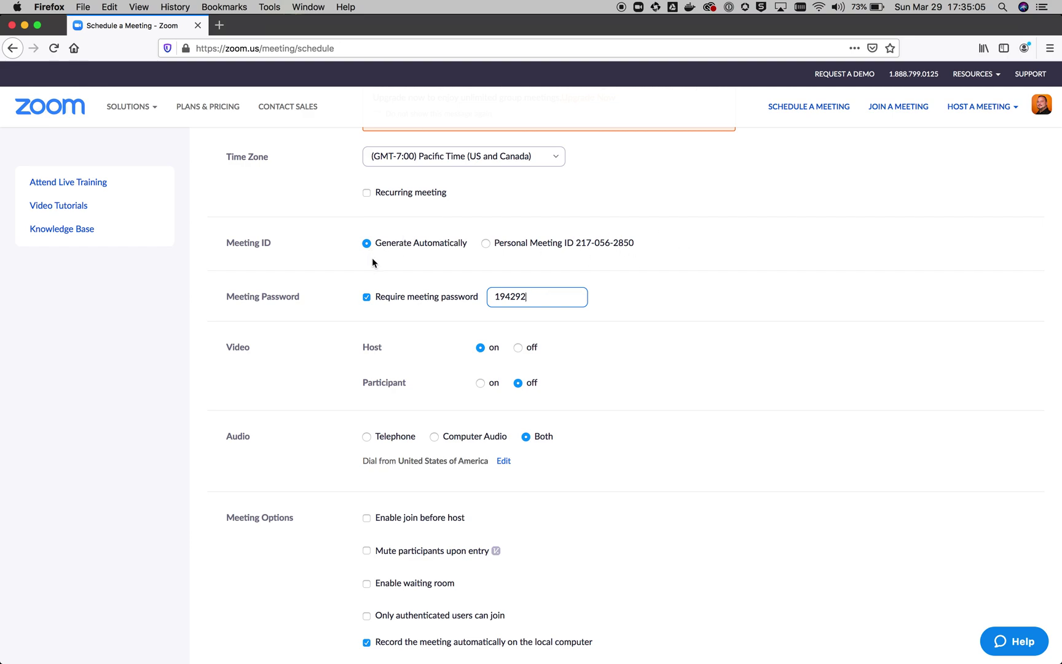
click(367, 297)
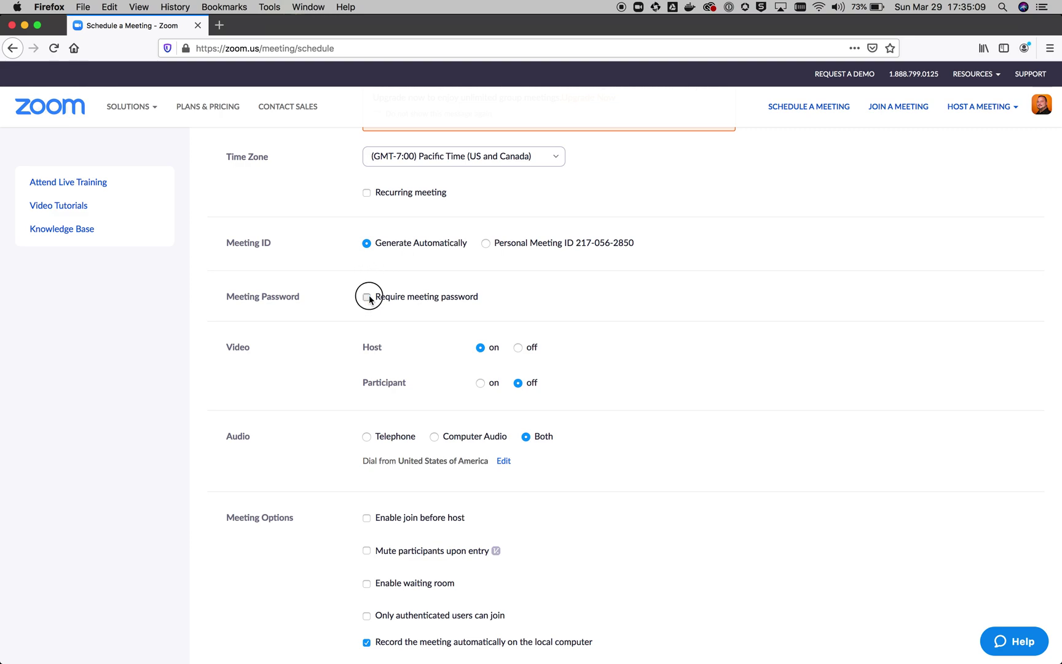
click(367, 297)
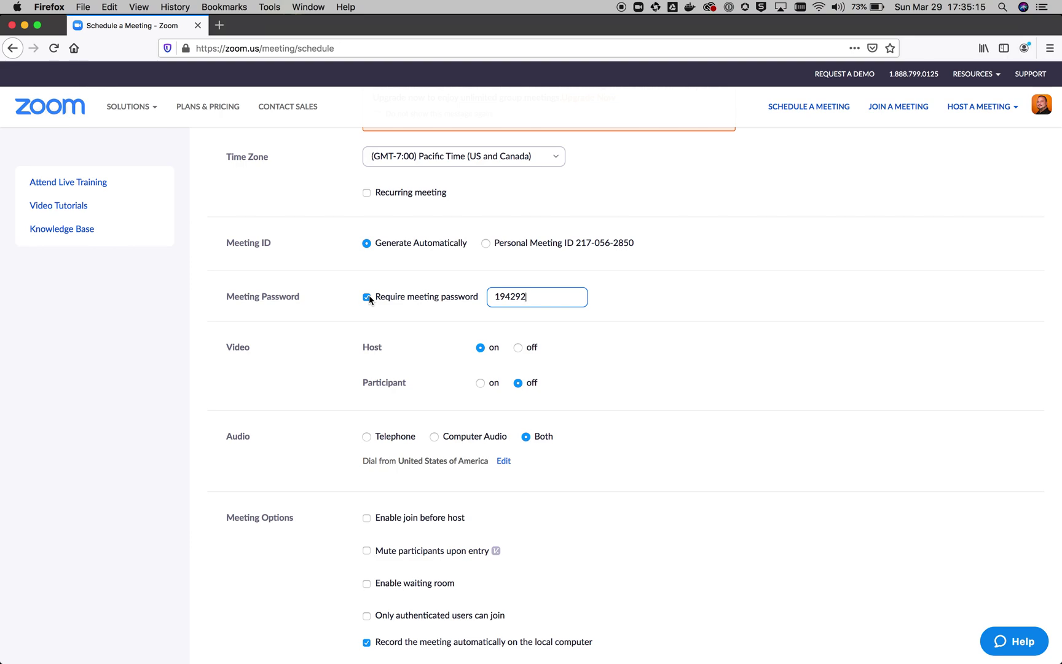
click(367, 296)
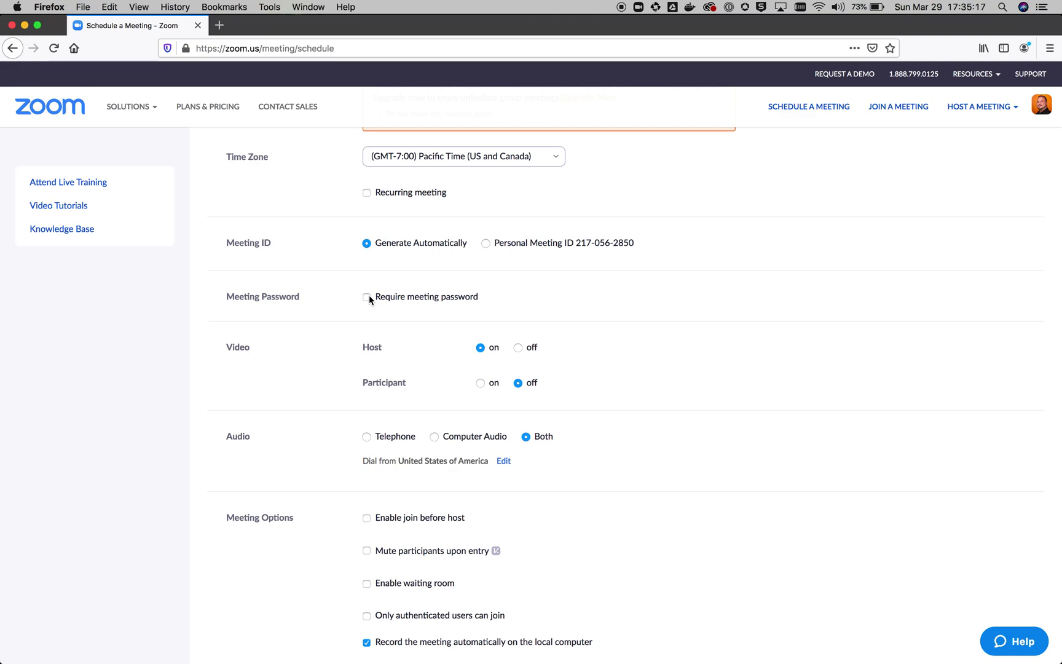
- Switch the participant video on and back off for the new meeting
scroll(351, 323, down, 3)
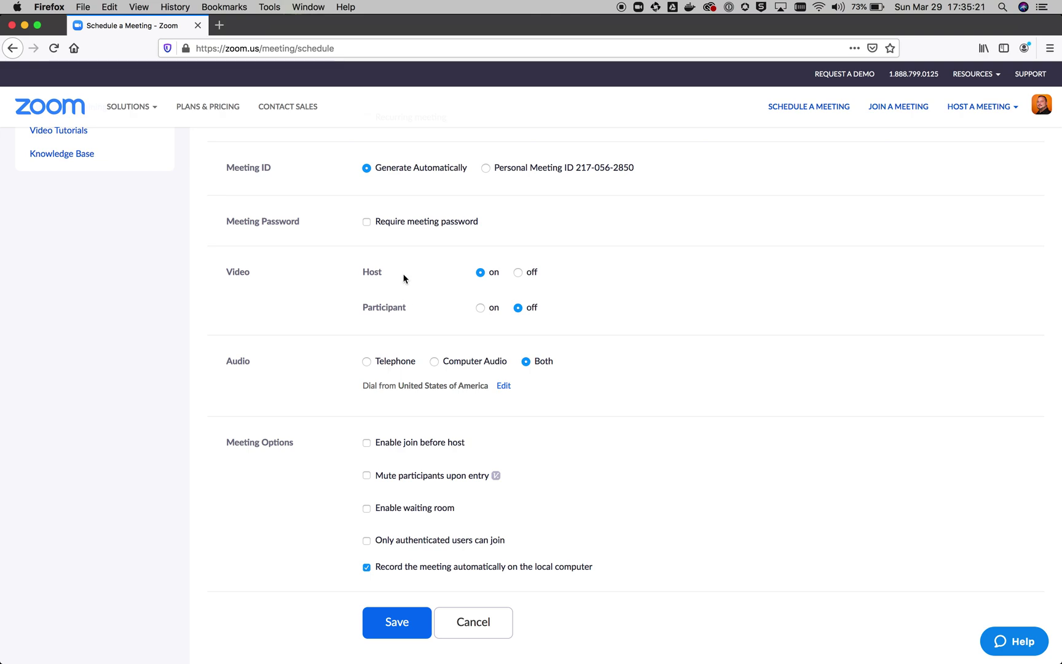
mouse_move(404, 275)
click(480, 308)
click(518, 307)
scroll(348, 360, down, 3)
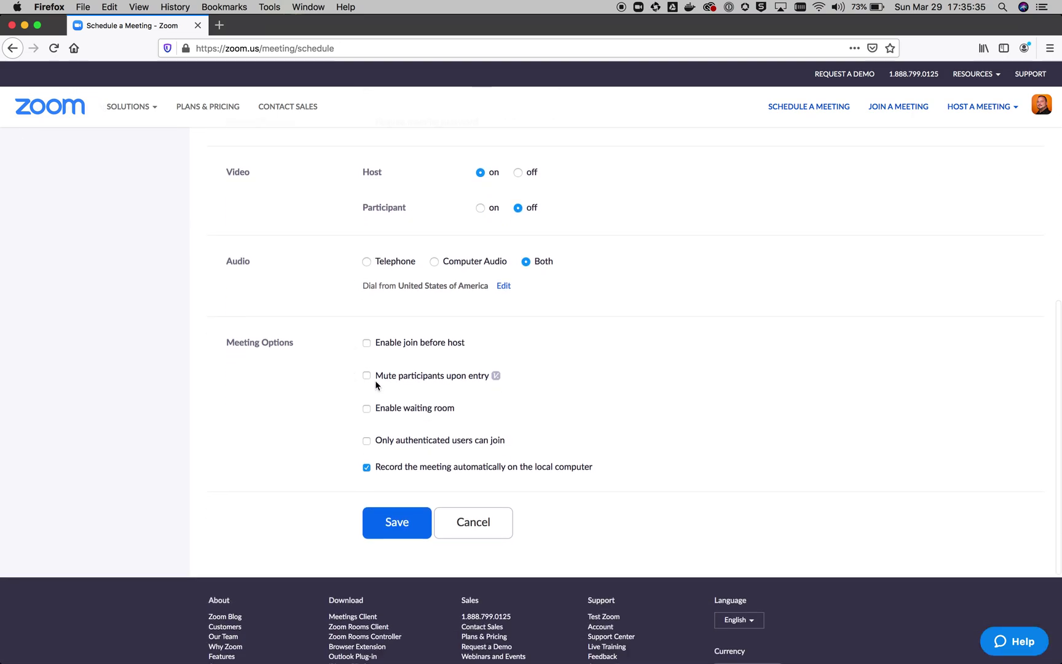
- Try the options for muting upon entry, waiting room, authenticated users and local recording, and cancel scheduling the meeting
click(366, 377)
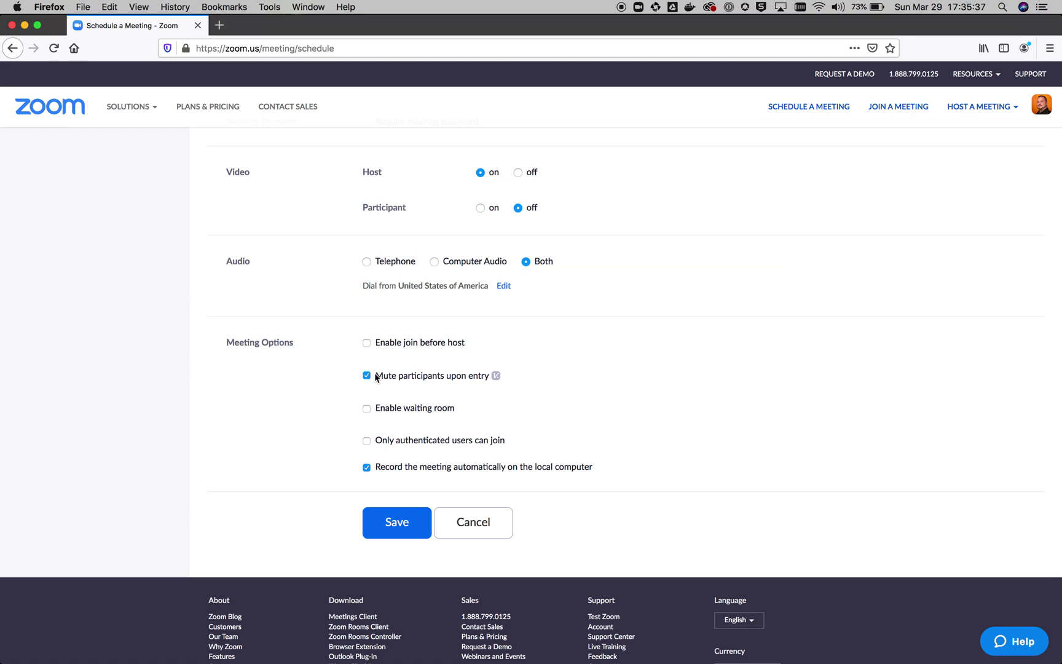
mouse_move(497, 378)
click(366, 409)
click(366, 409)
click(366, 441)
click(367, 441)
click(367, 468)
click(464, 522)
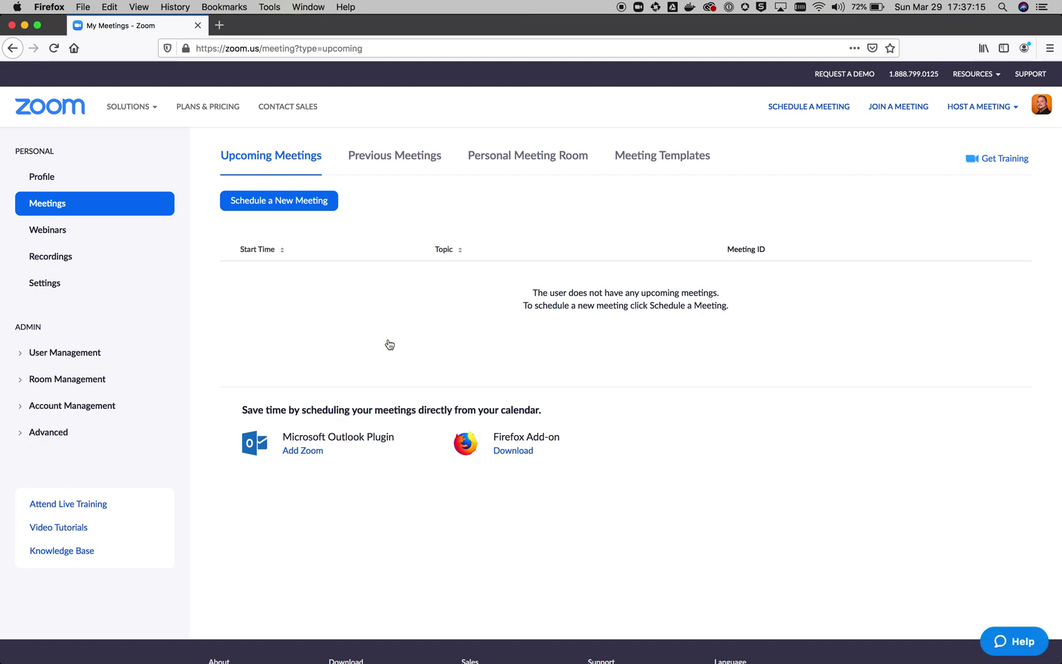
- Switch from the browser to the Zoom desktop app and shift its window slightly
key(super+Tab)
key(super+Tab)
key(super+Tab)
key(super+Tab)
key(super+Tab)
key(super+Tab)
key(super+Tab)
key(super+Tab)
key(super+Tab)
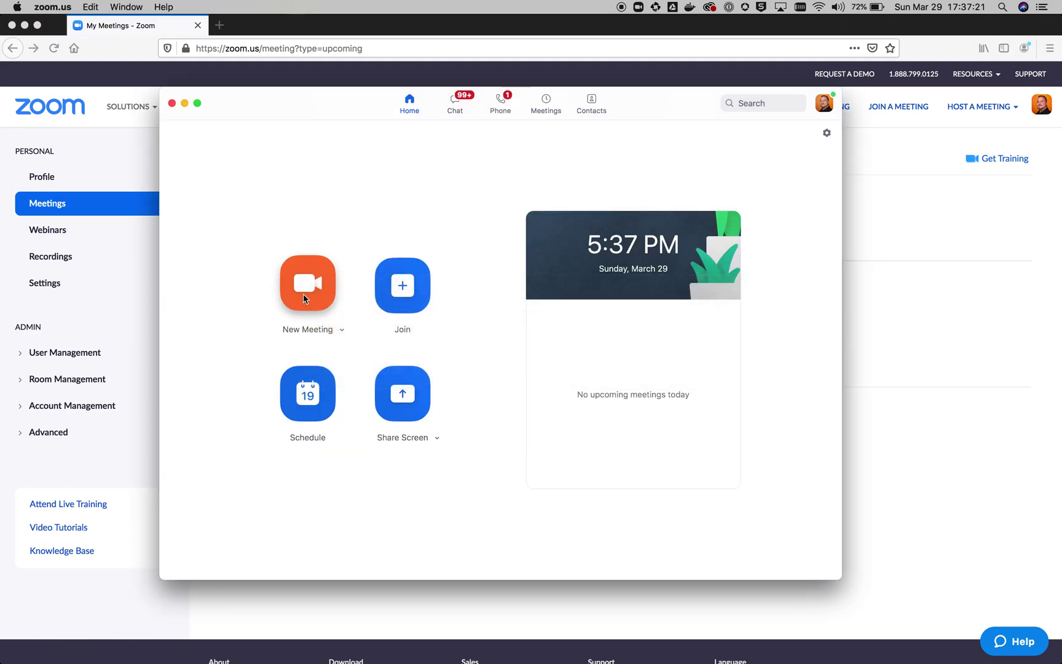
drag(312, 104, 320, 107)
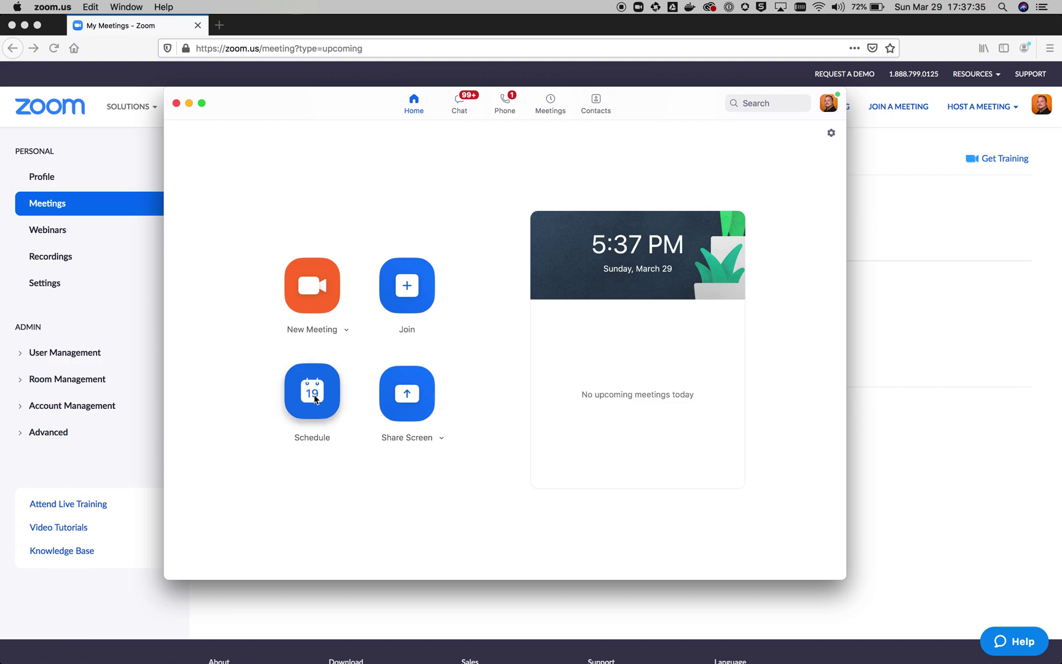
- Start a new meeting from the Zoom desktop app and join with computer audio
key(super+Tab)
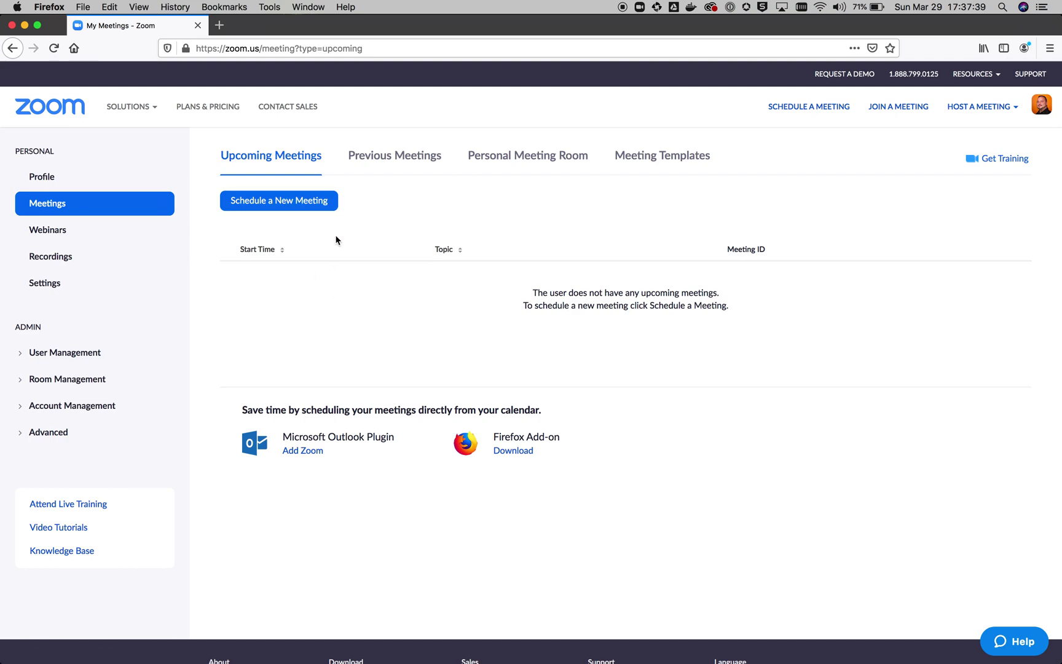
key(super+Tab)
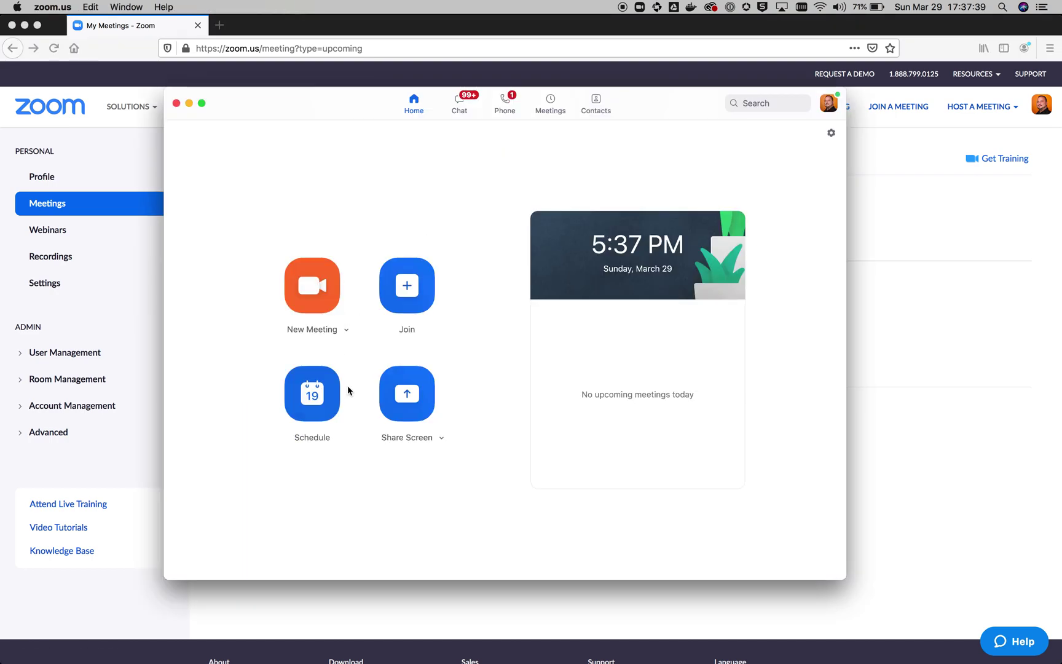
click(303, 296)
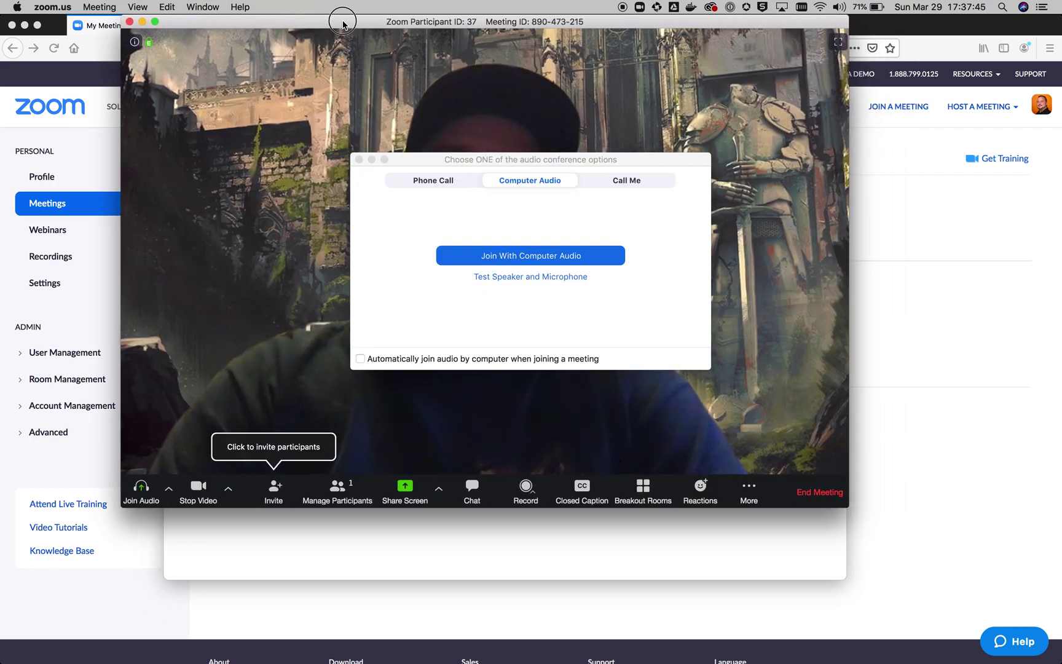
click(516, 257)
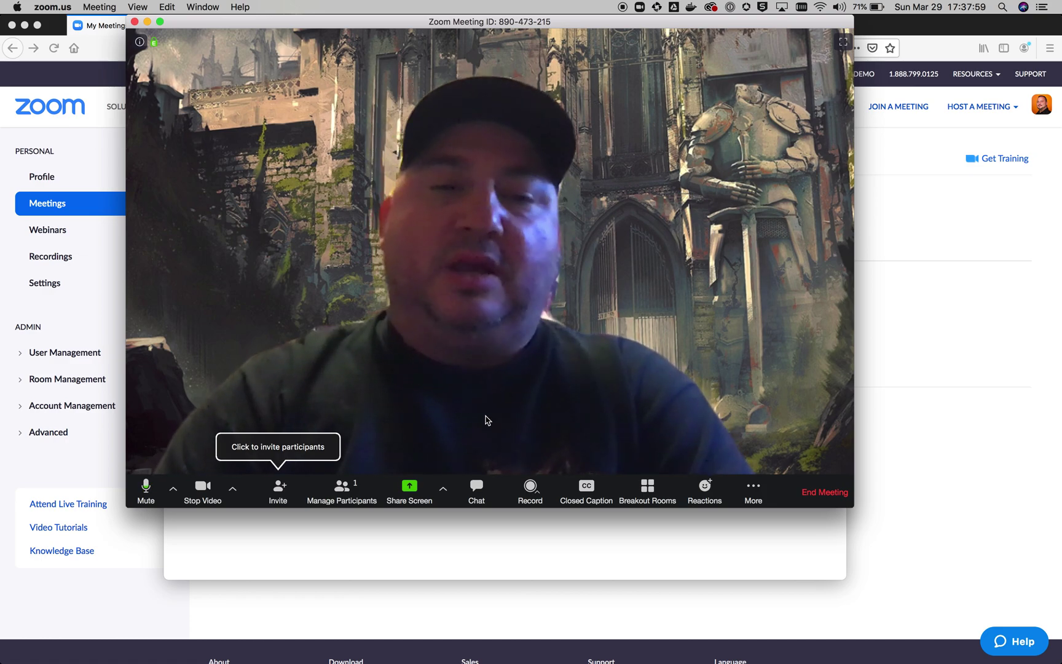
- Review who can share in the meeting's advanced sharing options and close them
click(443, 489)
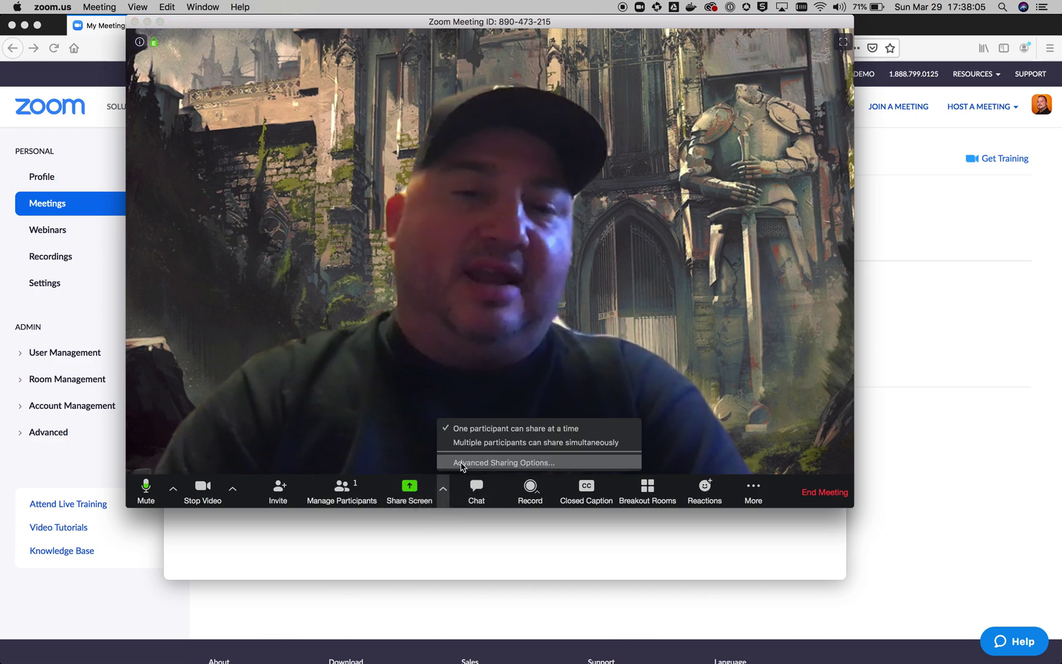
click(463, 465)
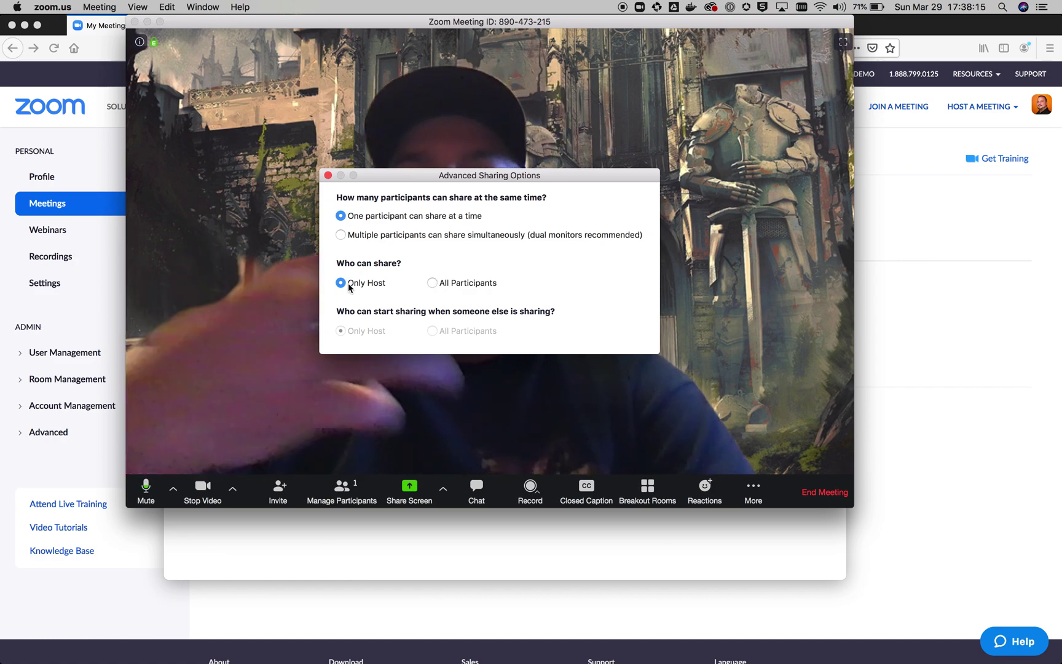
click(328, 176)
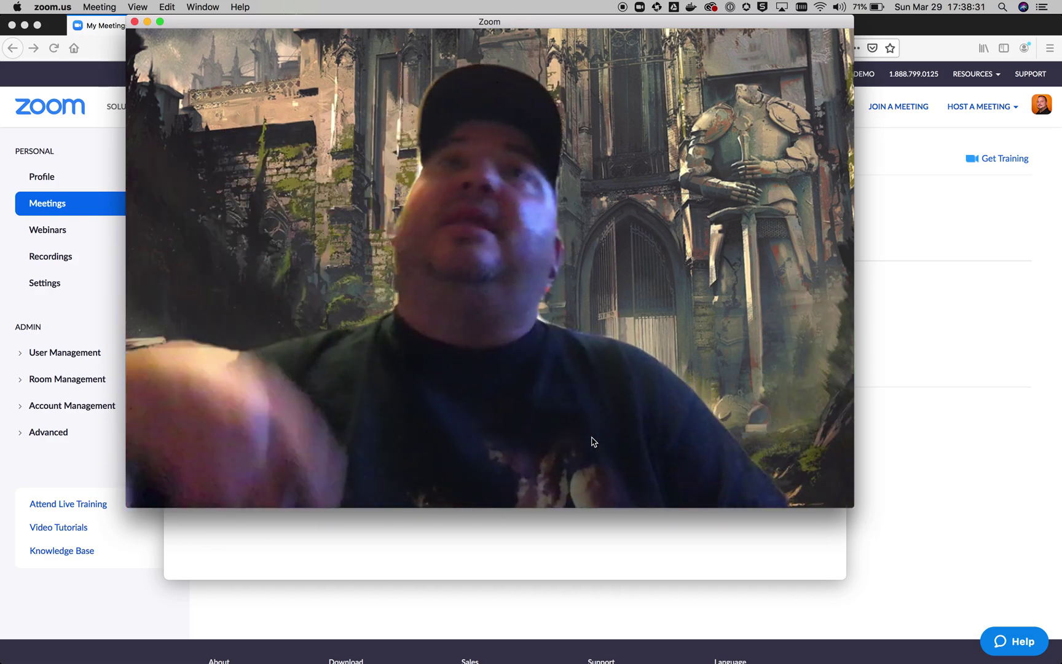
- Mute all current and new participants without allowing them to unmute themselves
mouse_move(603, 405)
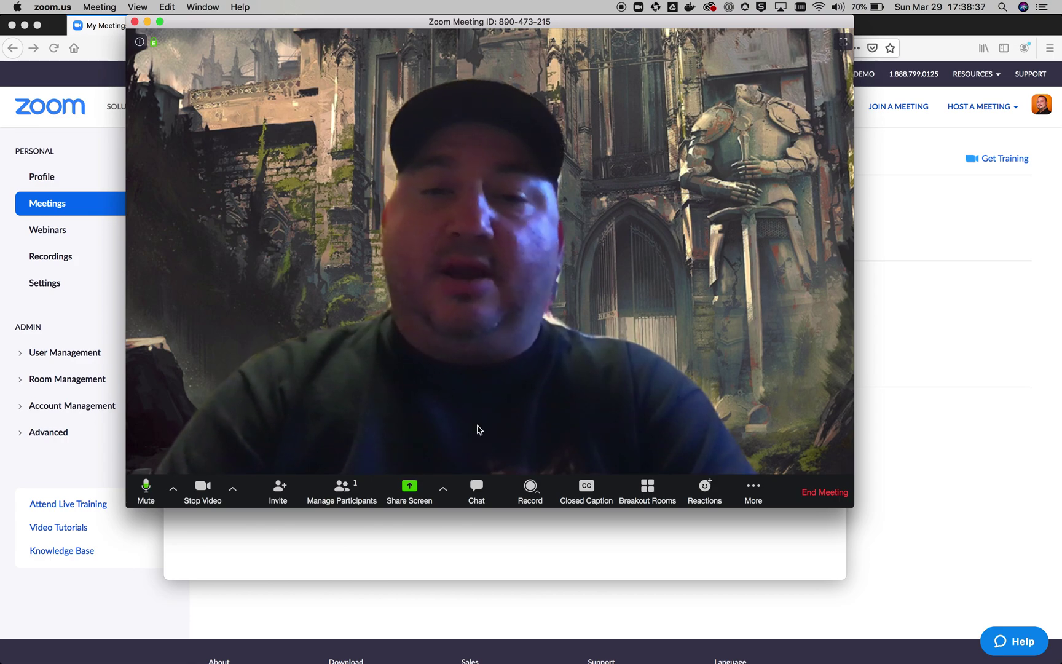
click(343, 492)
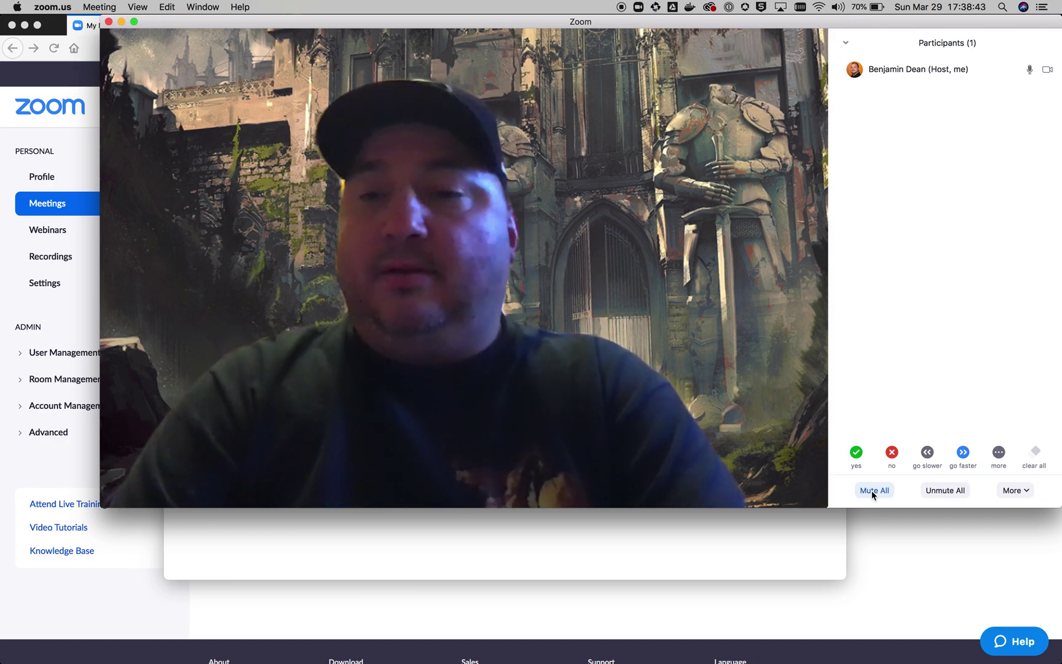
click(872, 491)
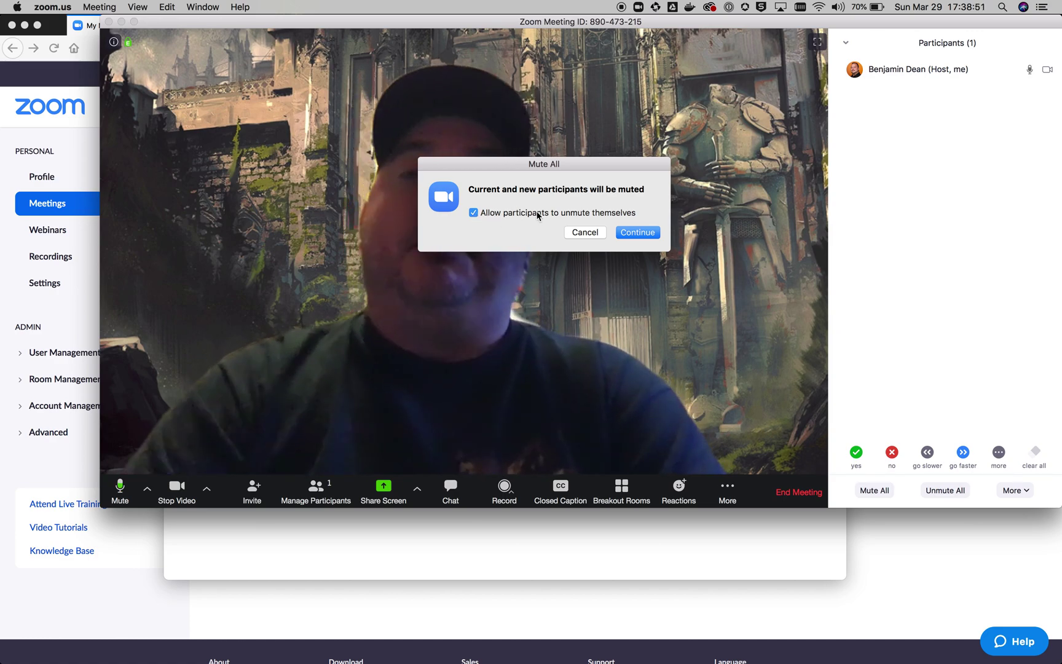
click(473, 213)
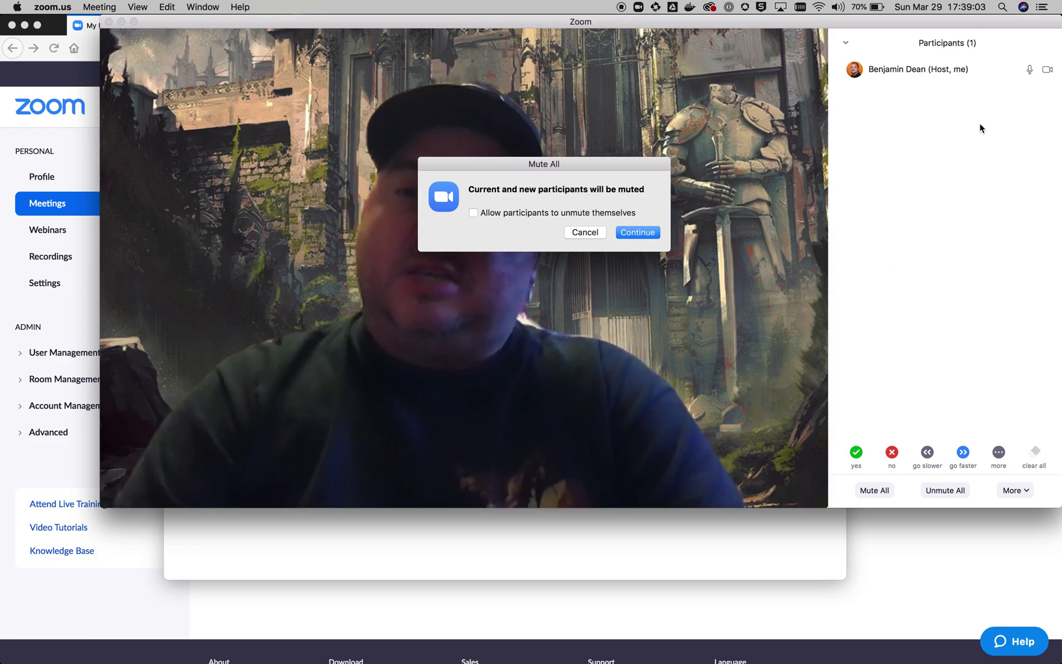
mouse_move(1025, 77)
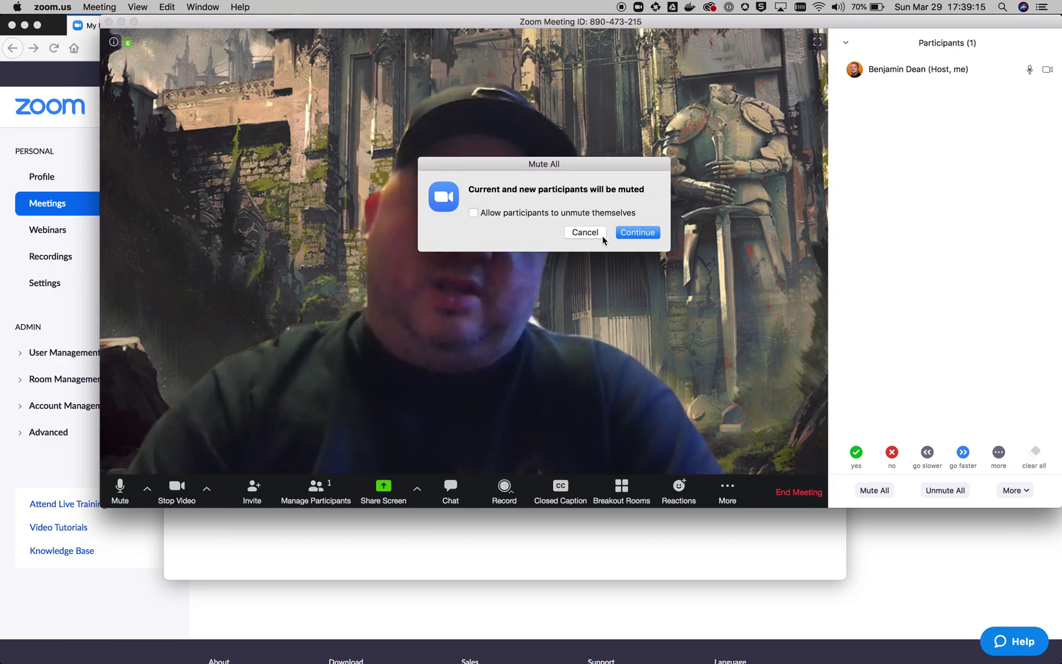
click(639, 233)
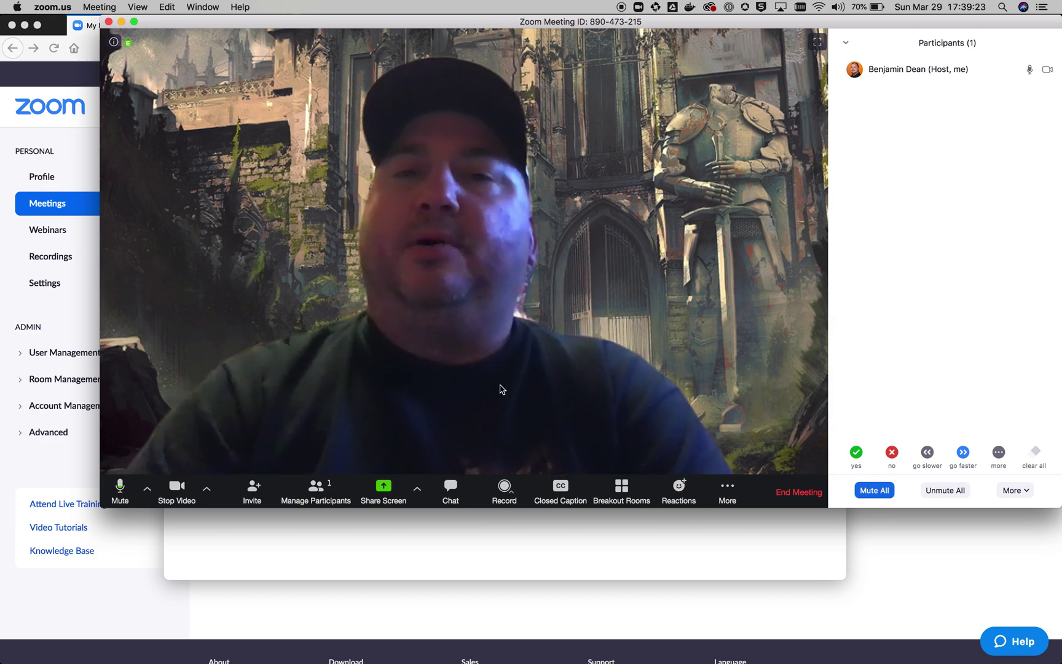
- Open the meeting chat and send "Here's my message." to everyone
click(451, 488)
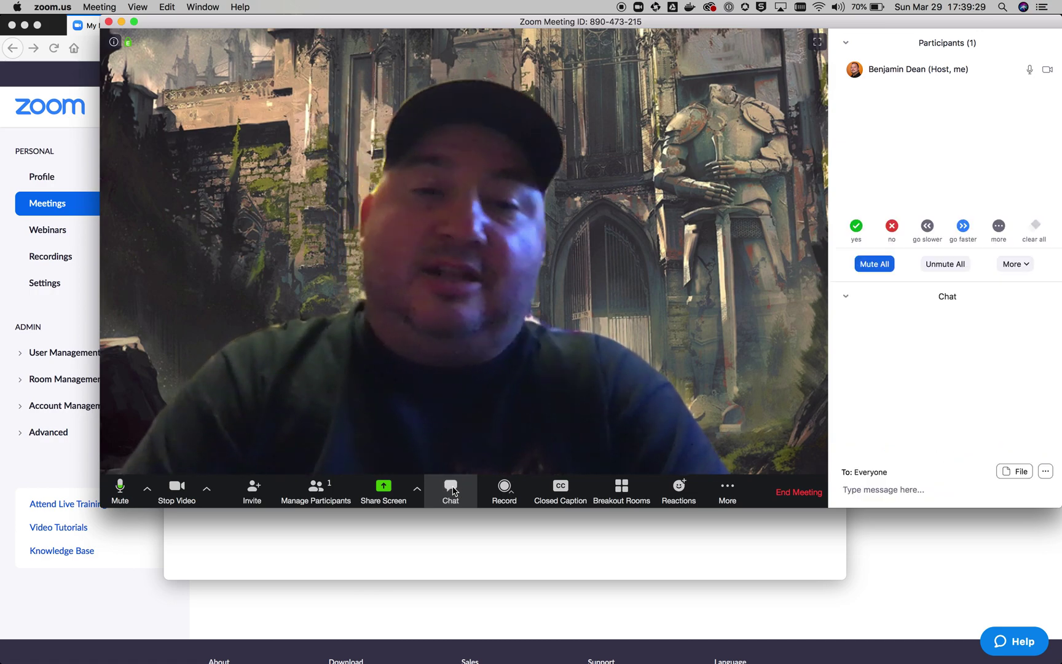
click(865, 489)
text(Here's )
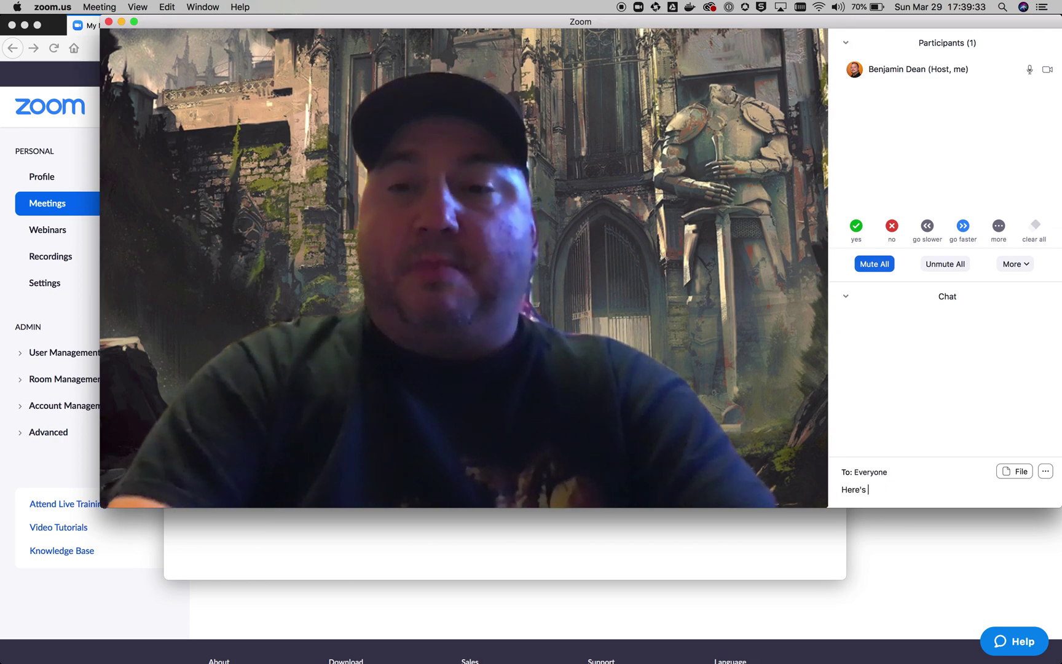
text(my message)
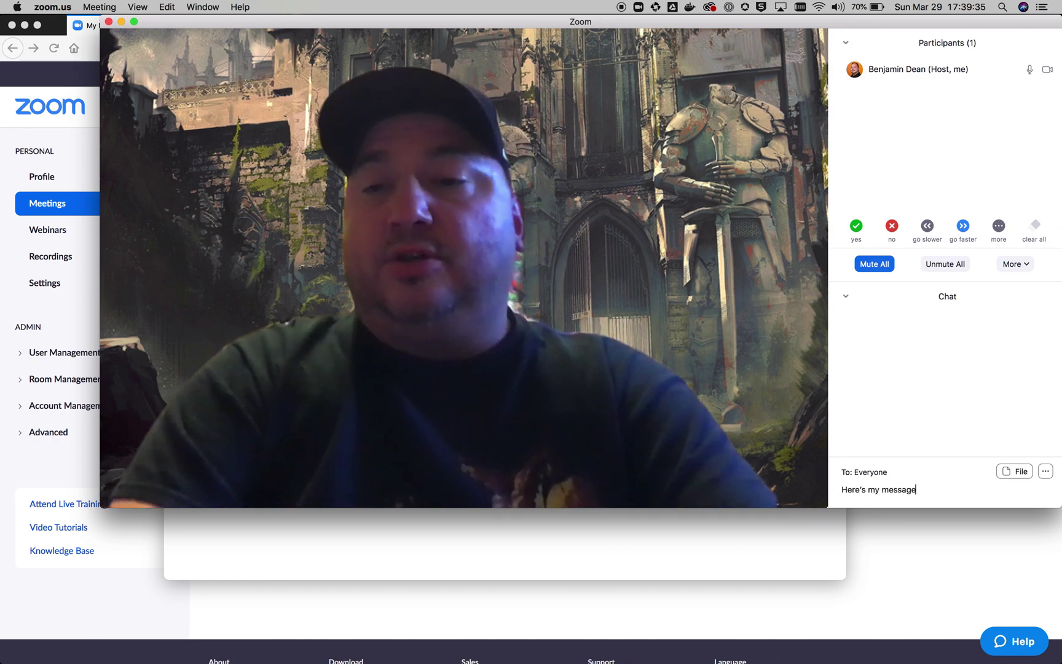
text(.)
key(Return)
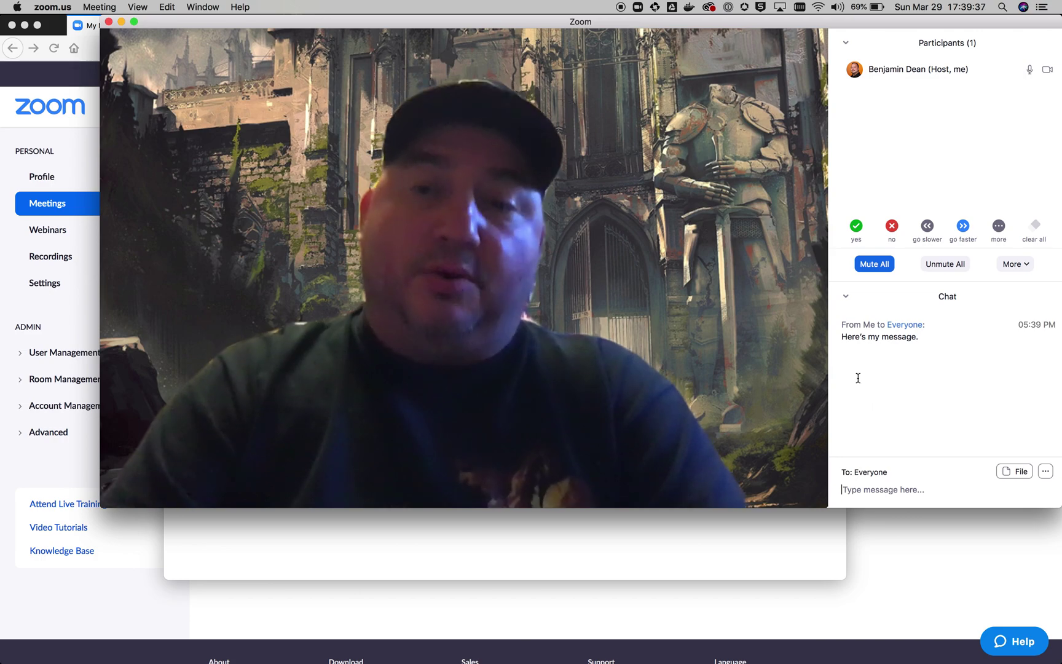
mouse_move(528, 409)
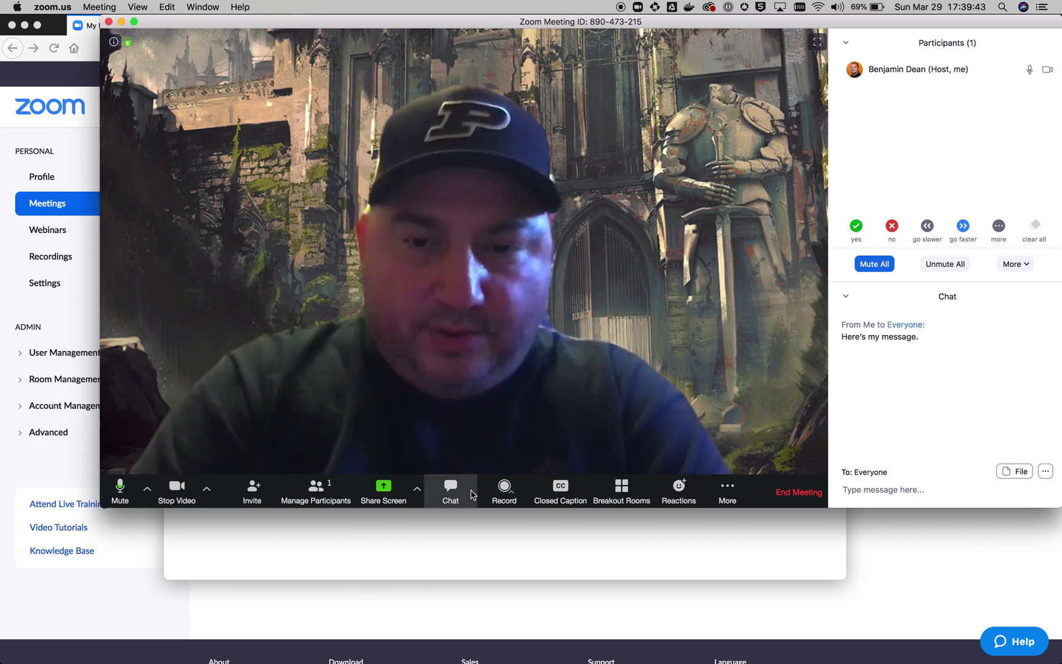
click(952, 476)
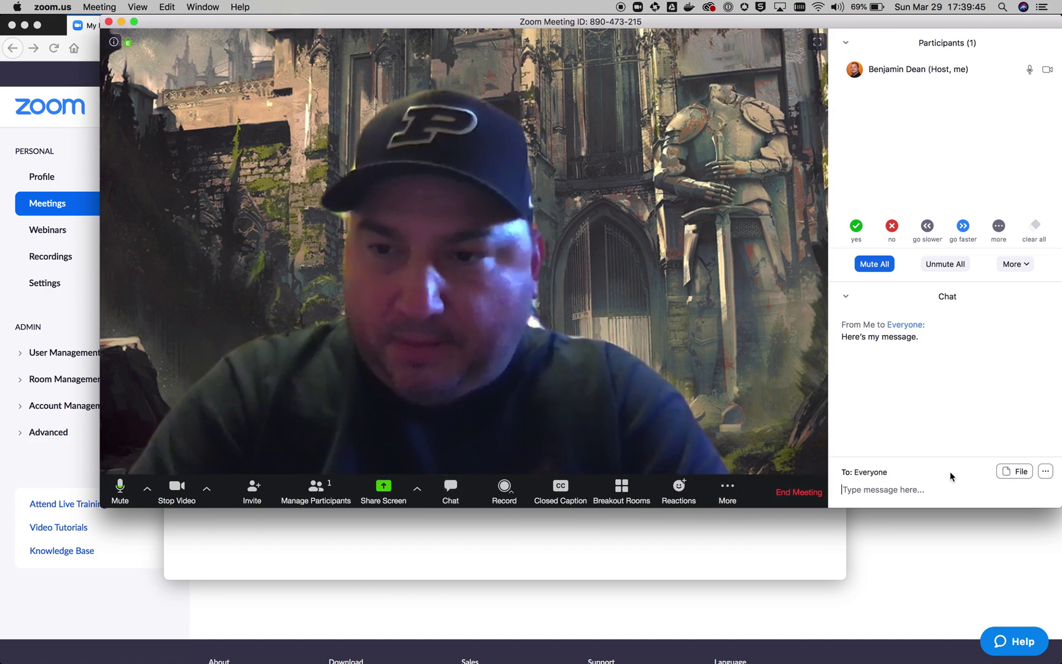
- Set who participants can chat with to No one, and switch the permission to Host only
click(1046, 472)
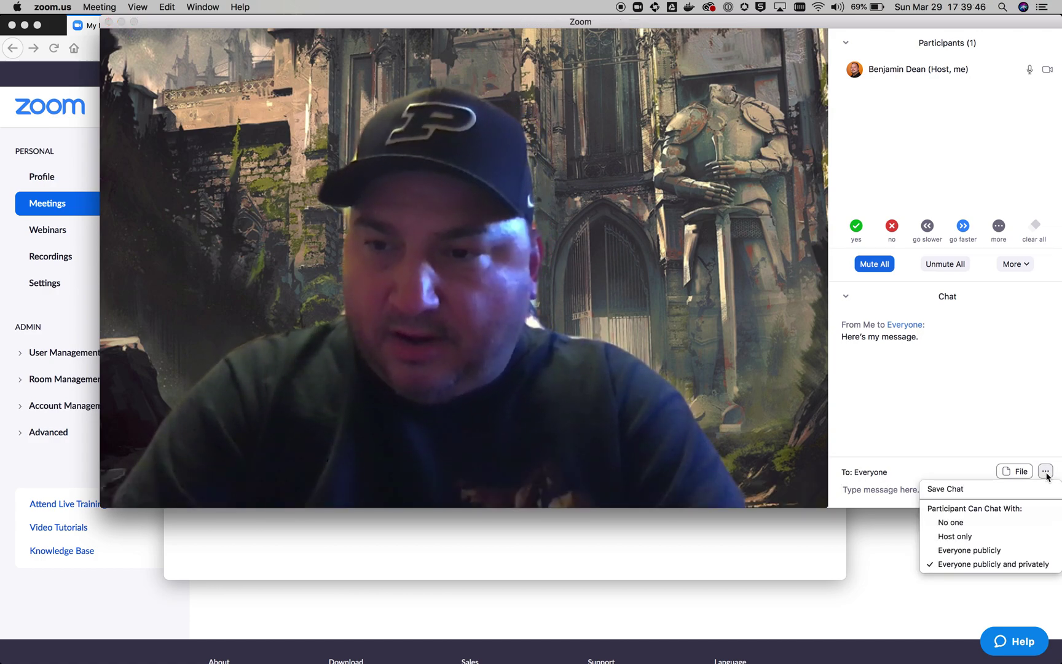
click(948, 523)
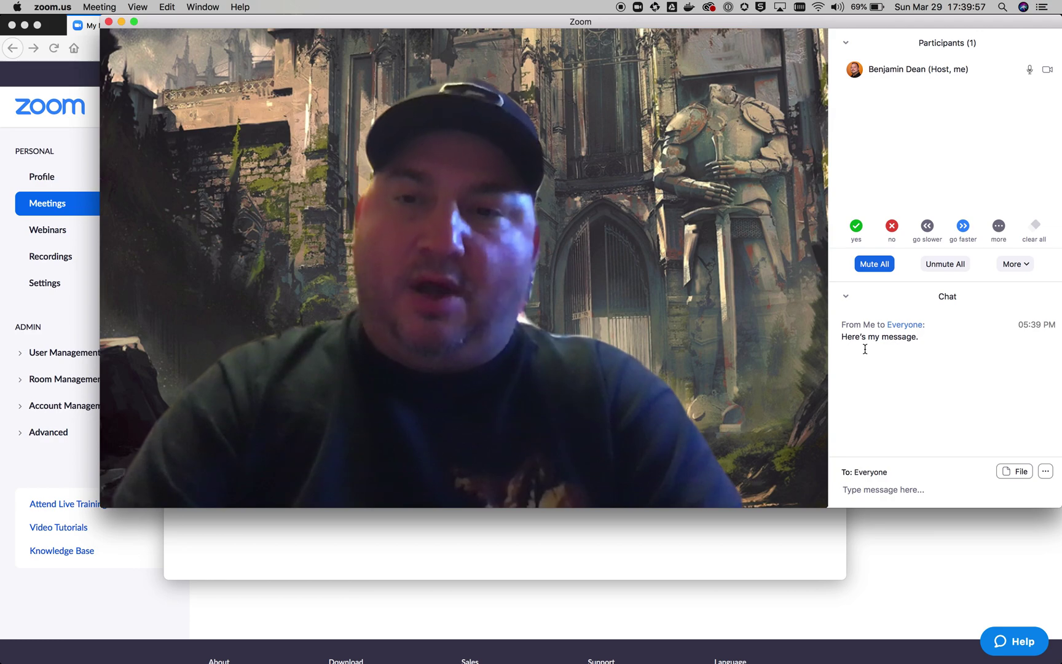
click(1046, 472)
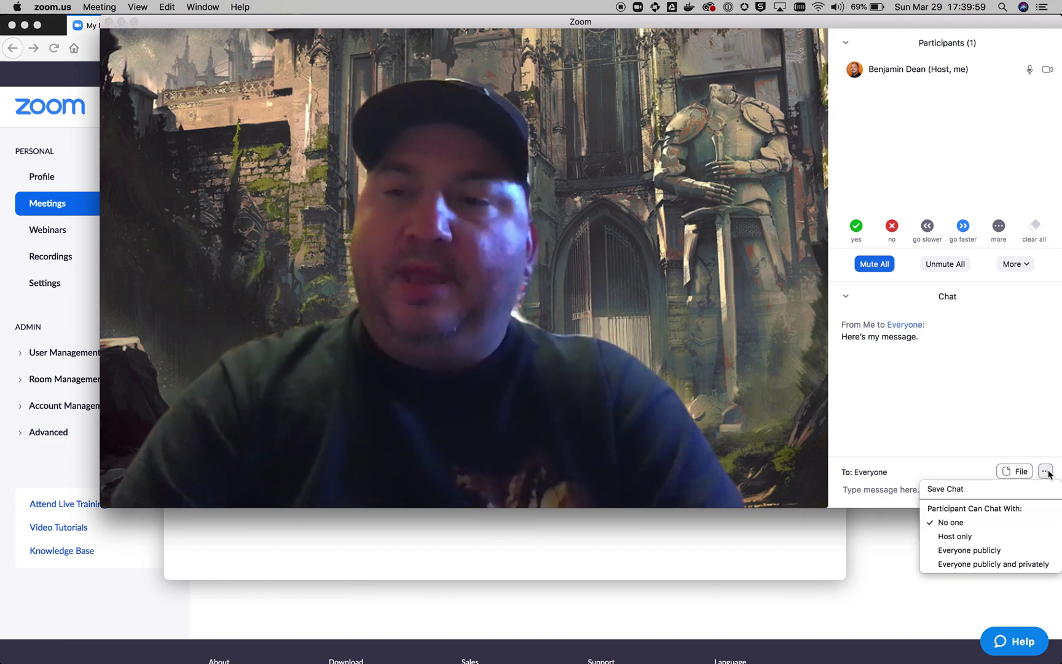
click(957, 538)
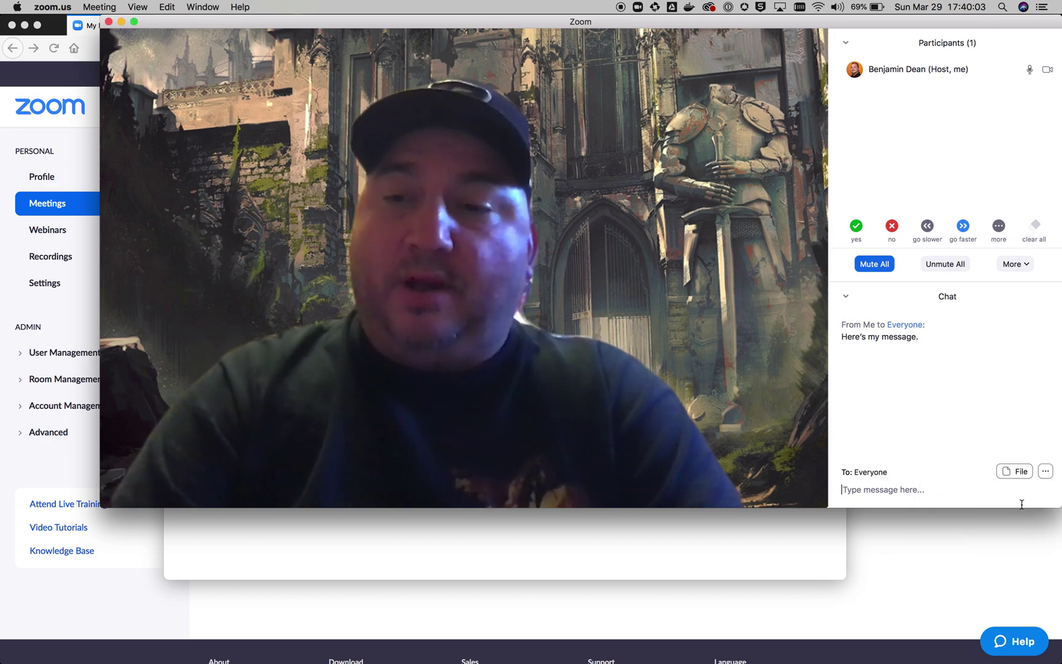
- Switch the participant chat permission back to No one, and set it to Host only again
click(1045, 471)
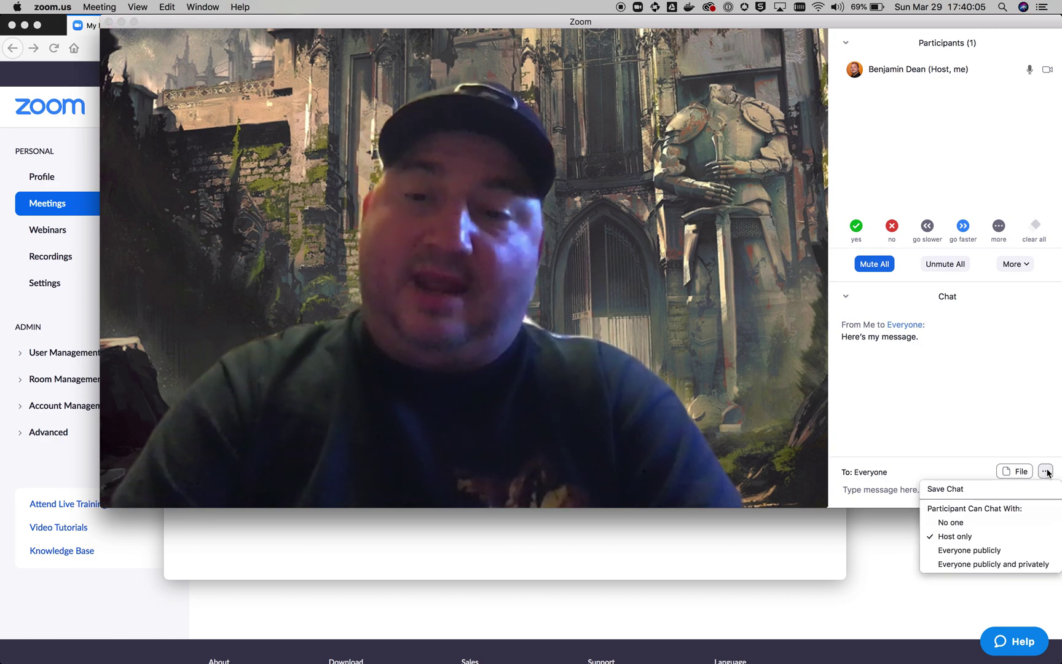
click(946, 524)
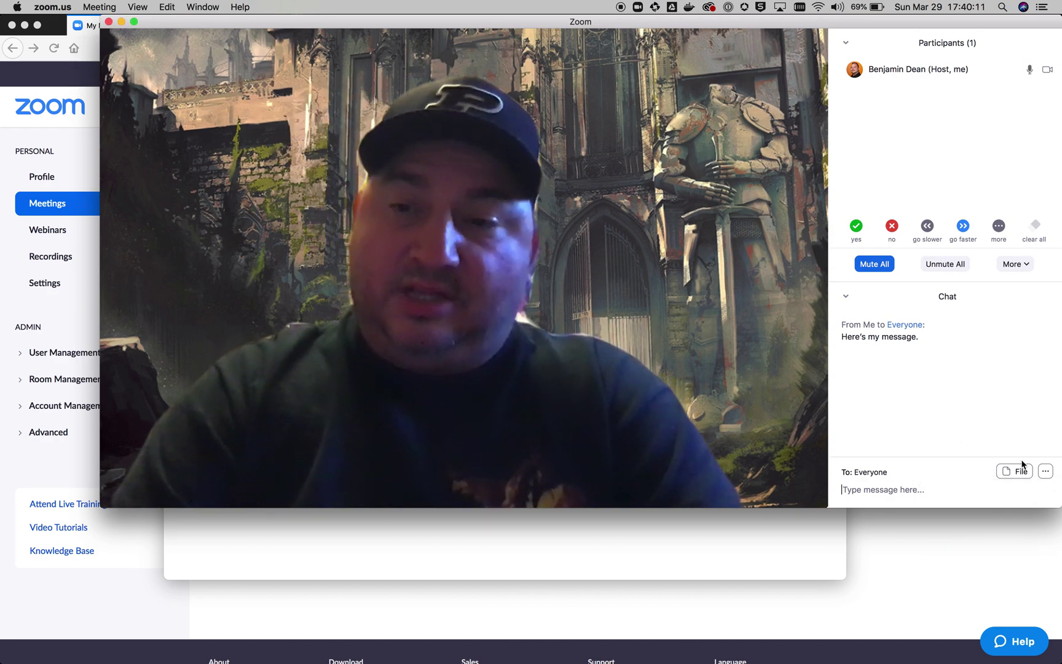
click(1044, 471)
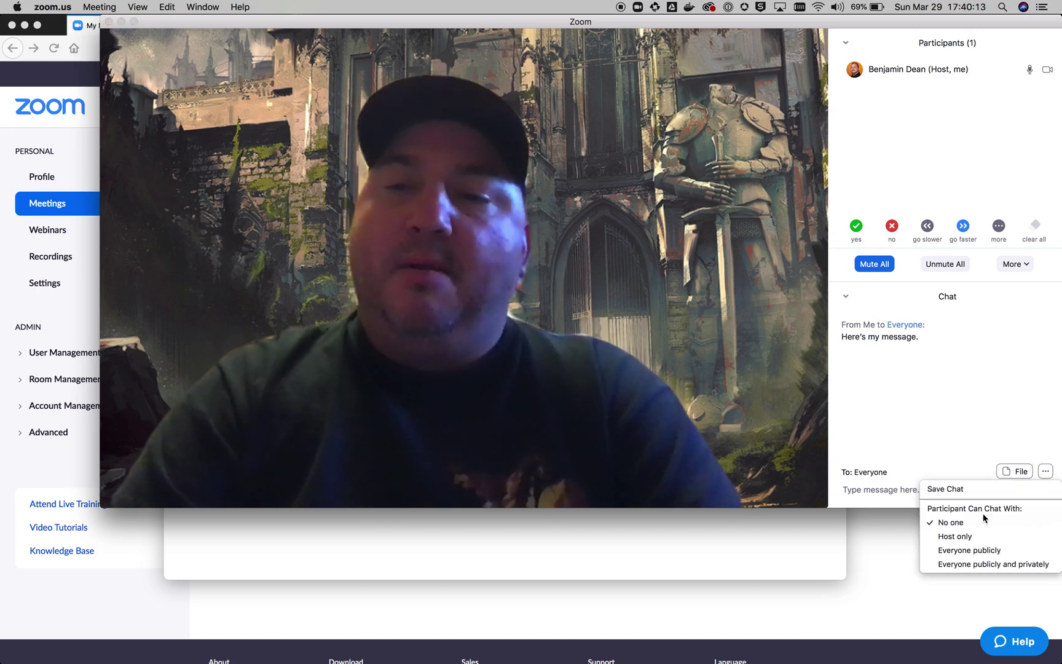
click(958, 537)
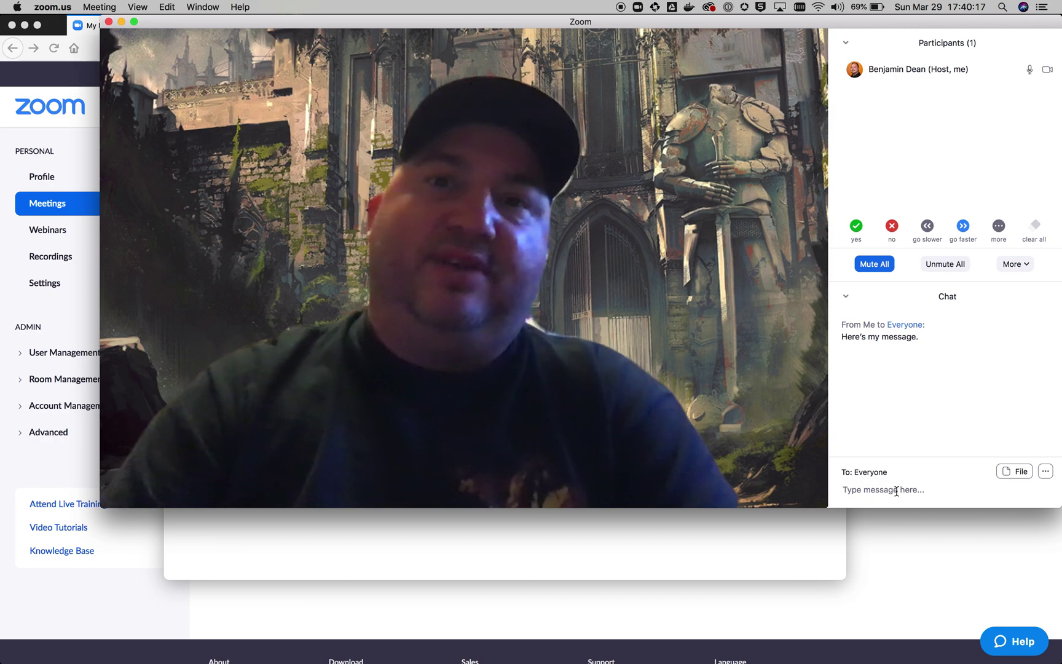
click(897, 491)
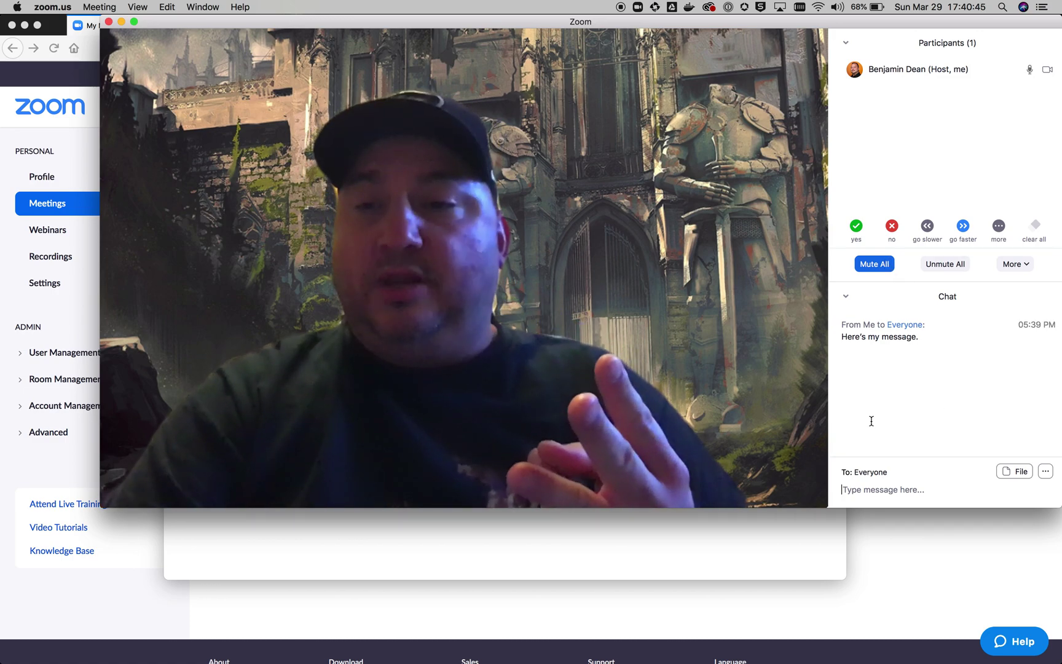
- Set the meeting's chat permission so that participants can chat with No one
click(1046, 472)
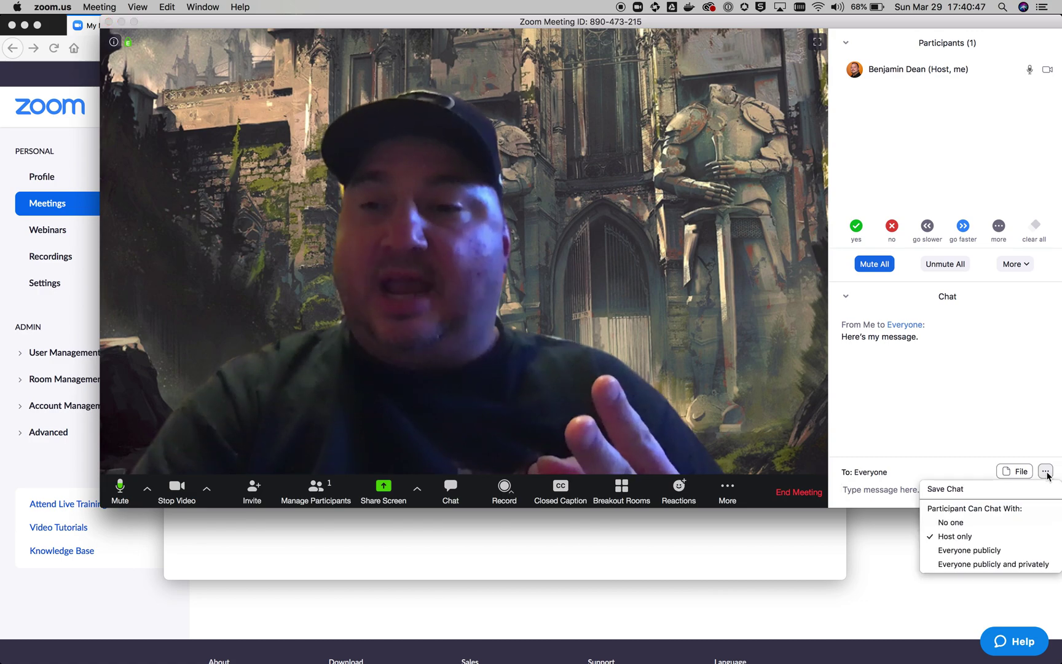
click(947, 523)
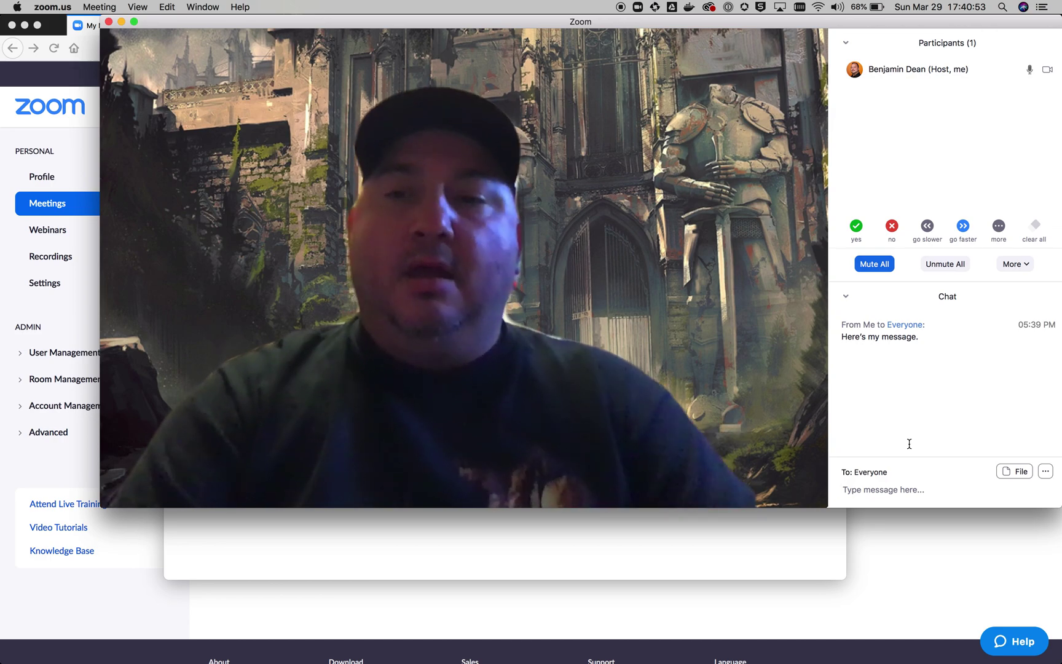
- End the meeting for all participants and reposition the folder window containing meeting_saved_chat.txt
mouse_move(604, 404)
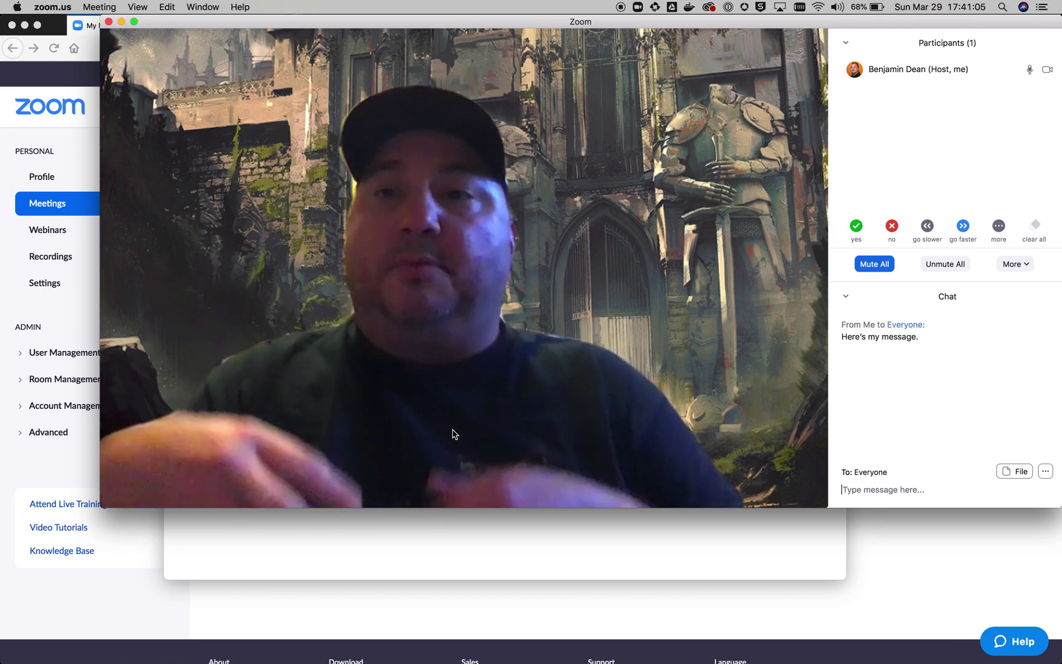
mouse_move(480, 431)
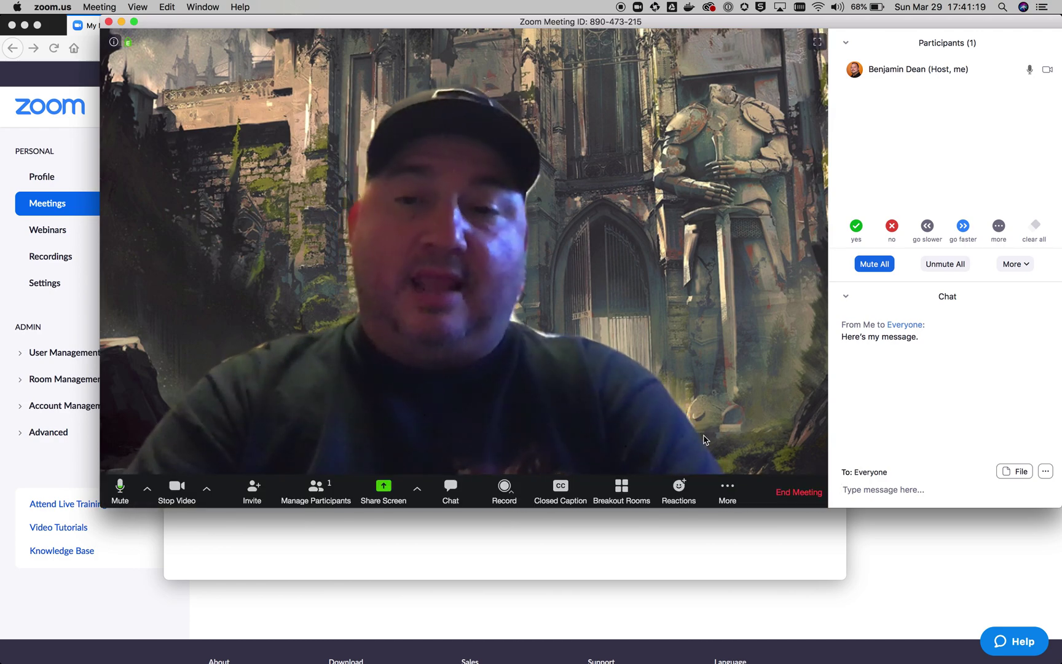
click(793, 492)
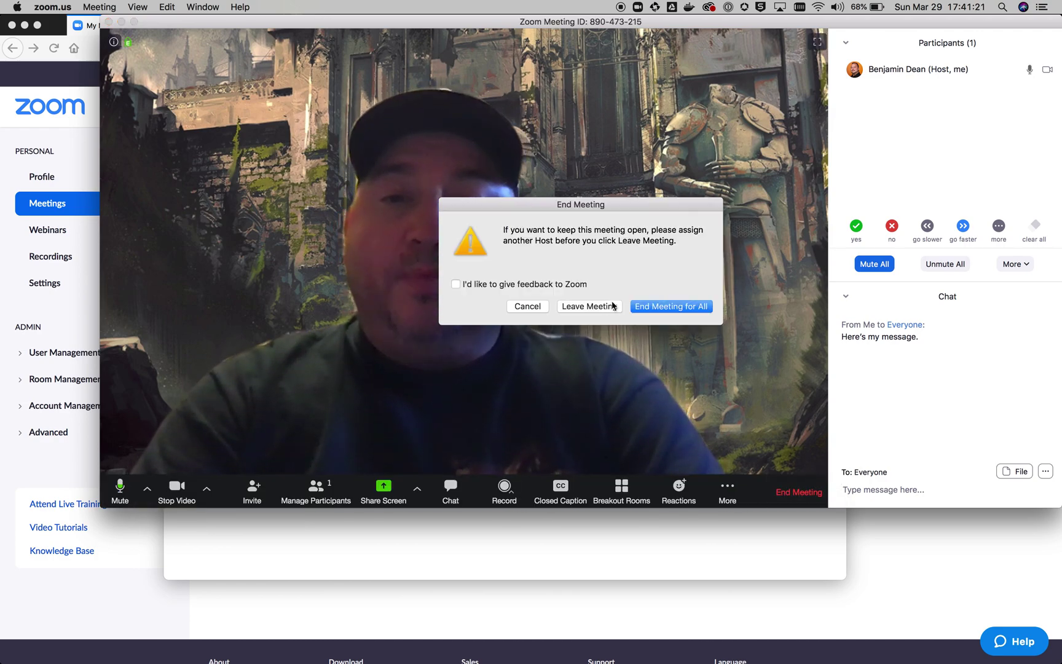
click(652, 306)
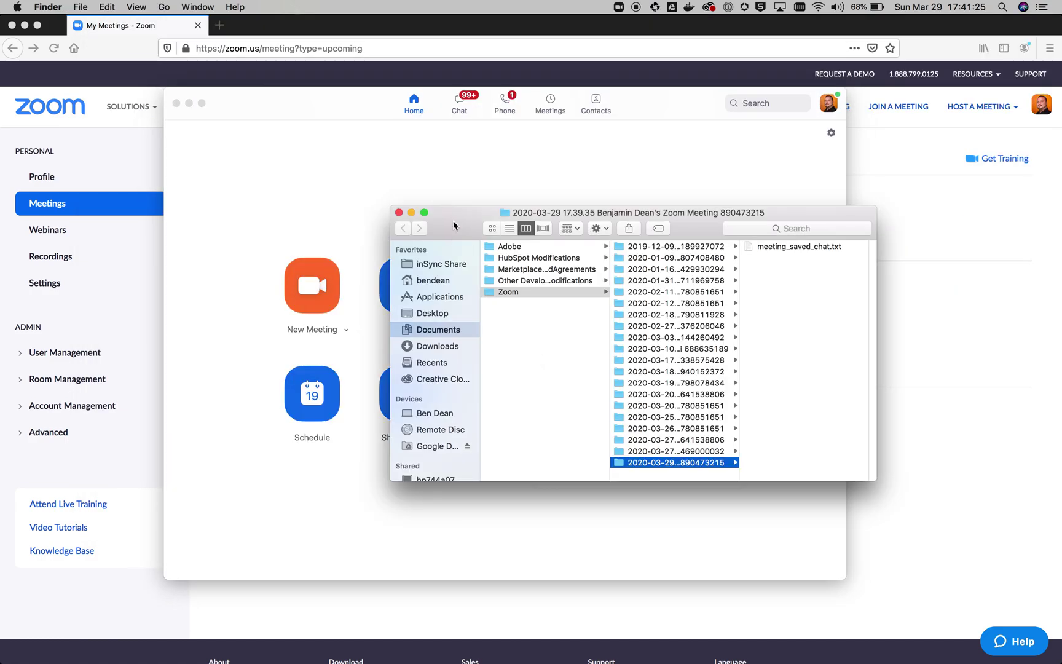
drag(454, 226, 463, 211)
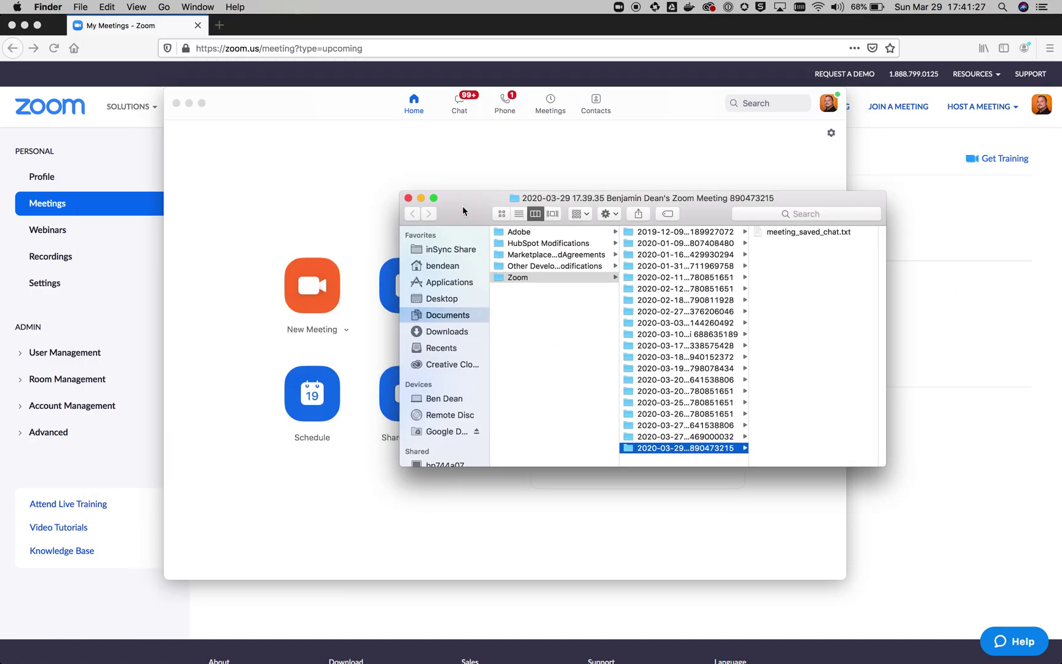